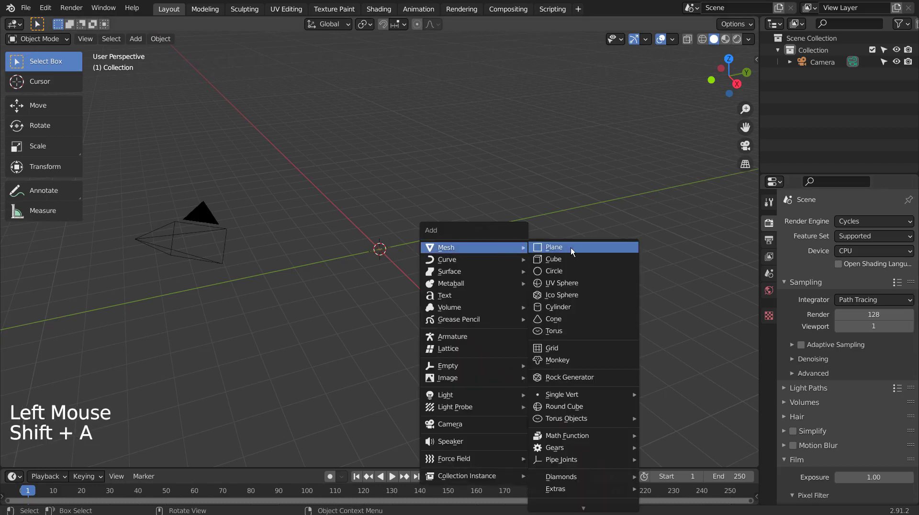
Step: Add a torus mesh and enter Edit Mode with face selection active
click(581, 329)
scroll(423, 253, up, 9)
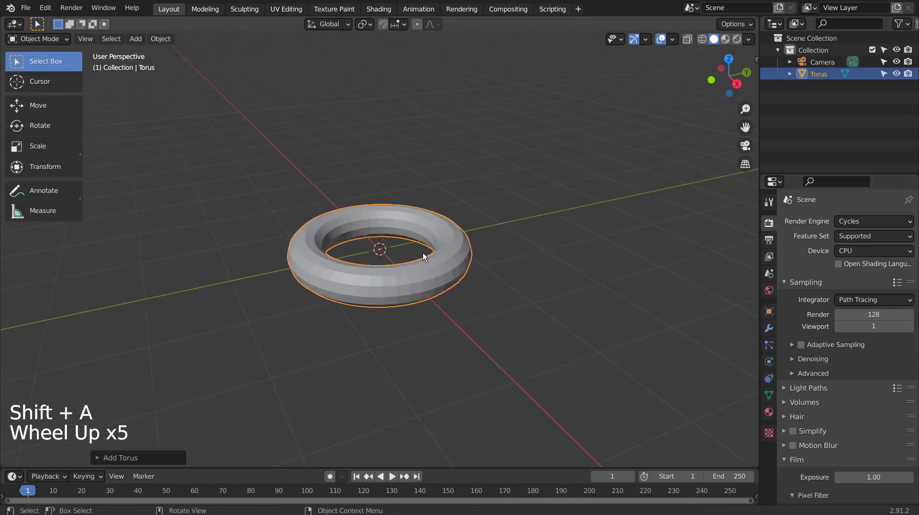
key(Tab)
key(3)
scroll(415, 233, up, 1)
scroll(415, 233, up, 4)
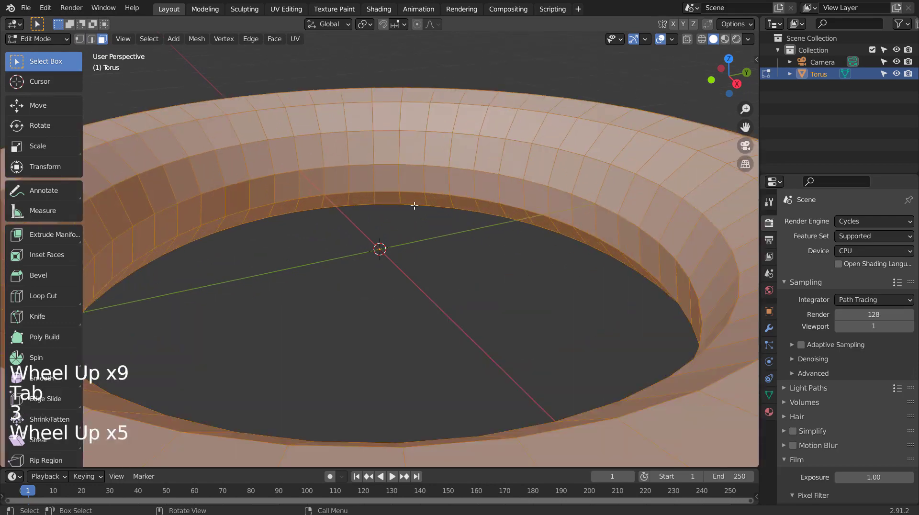
Step: Select a face loop on the torus's inner wall and inspect it in front wireframe view
alt+click(424, 178)
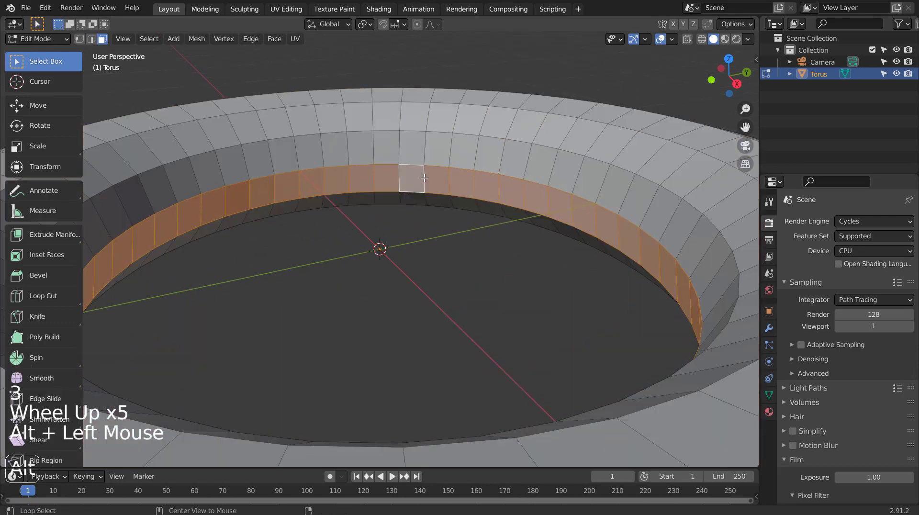
key(KP_1)
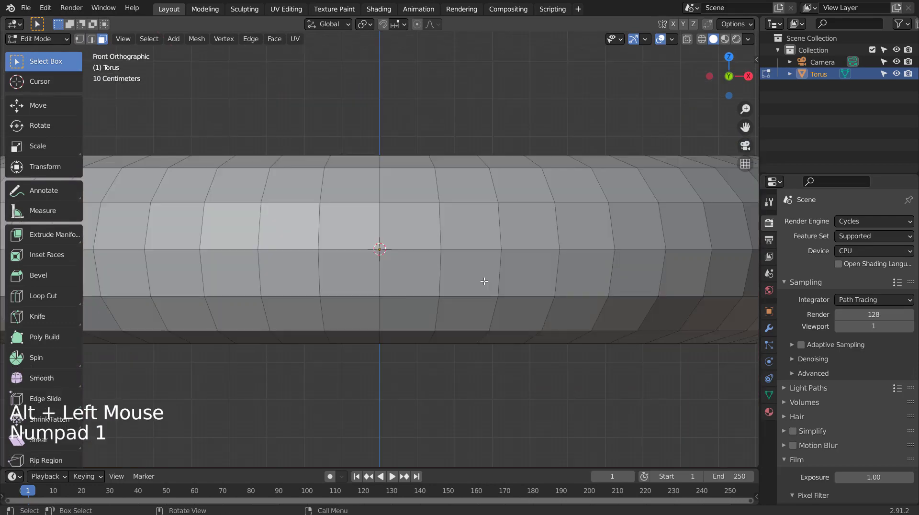
key(shift+z)
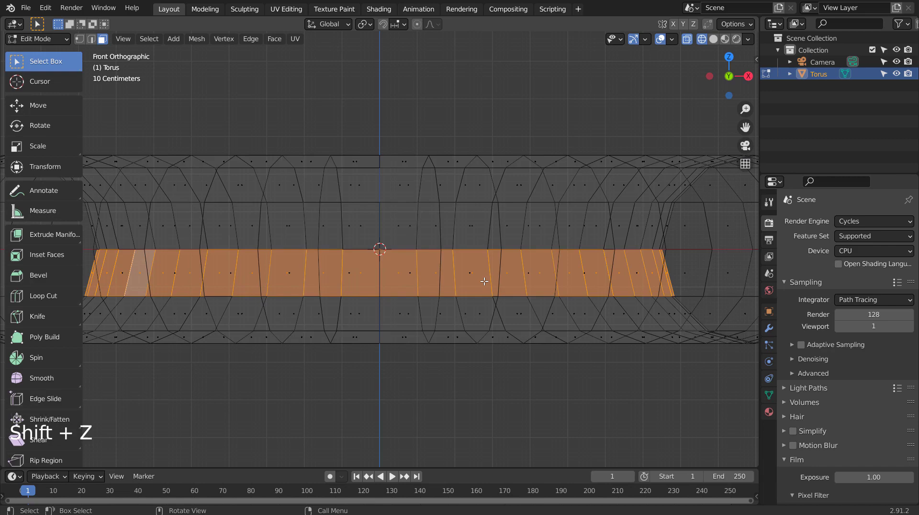
scroll(483, 282, down, 3)
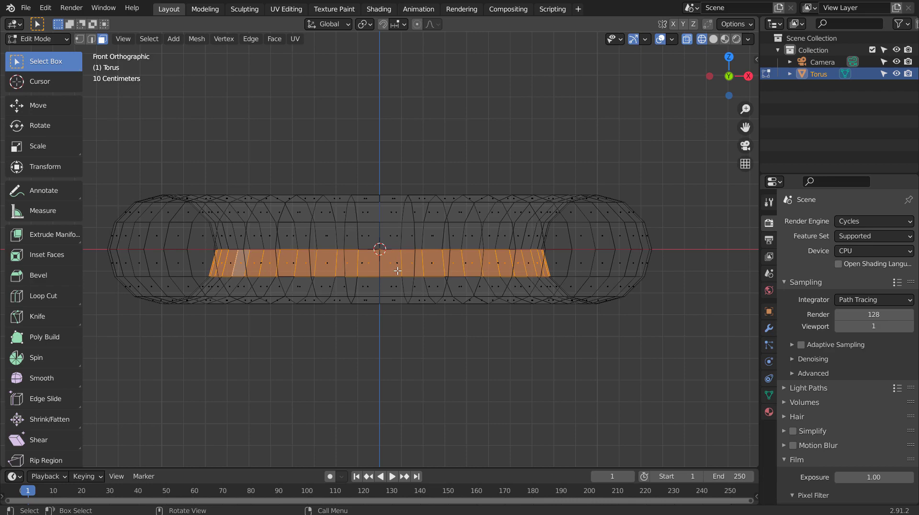
click(451, 251)
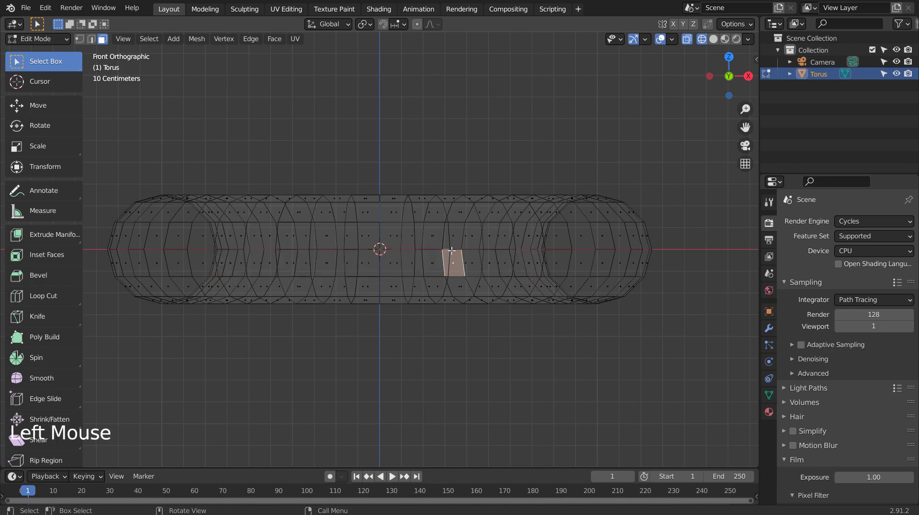
Step: Select the middle edge loop on the torus's inner wall and view it shaded from the top
key(2)
alt+click(435, 250)
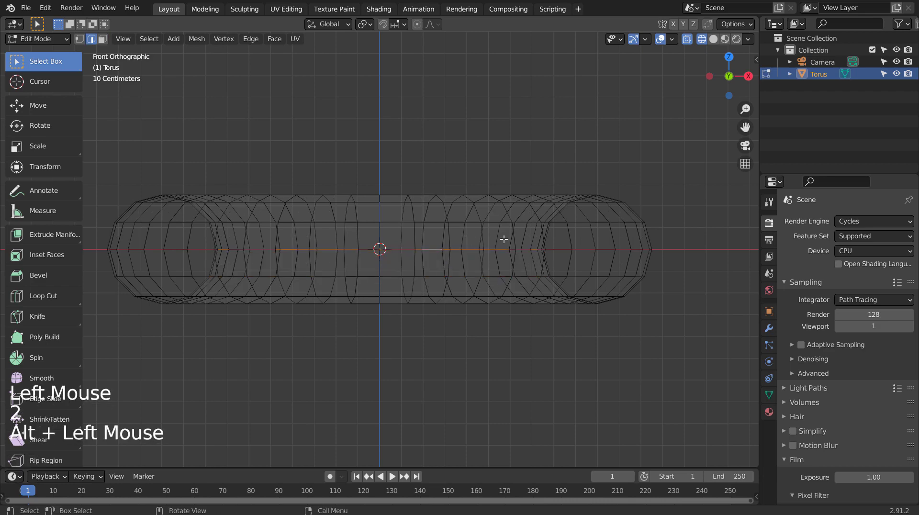
middle_drag(502, 239, 510, 312)
key(shift+z)
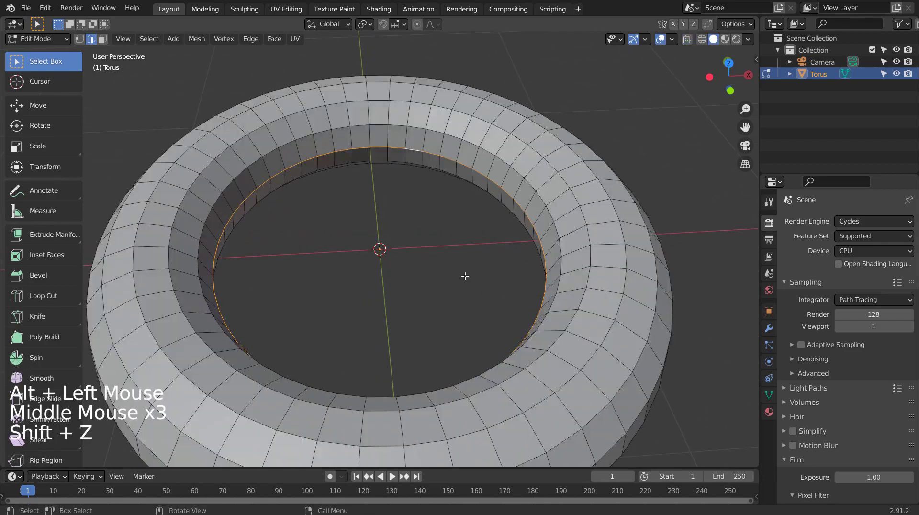
middle_drag(464, 275, 537, 287)
key(KP_7)
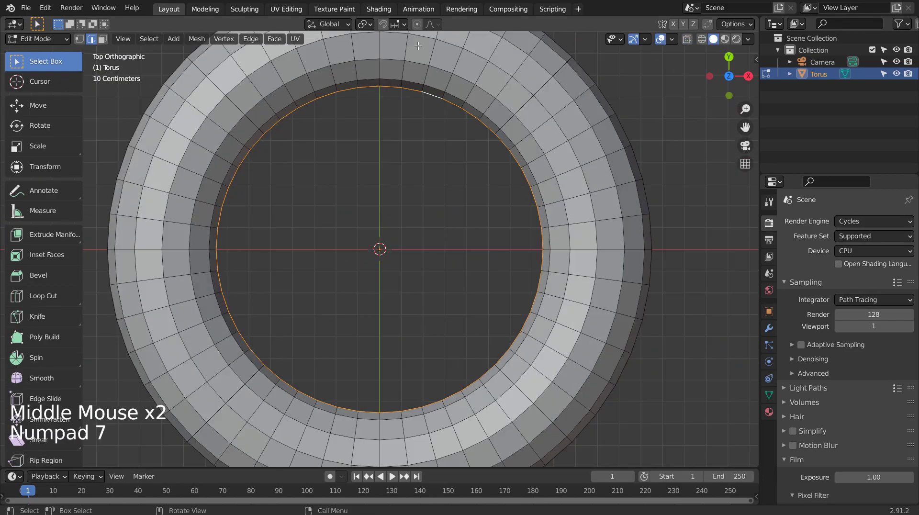
Step: Enable proportional editing, try scaling the inner middle edge loop with a proportional size of 1.10, and undo the scaling
click(417, 25)
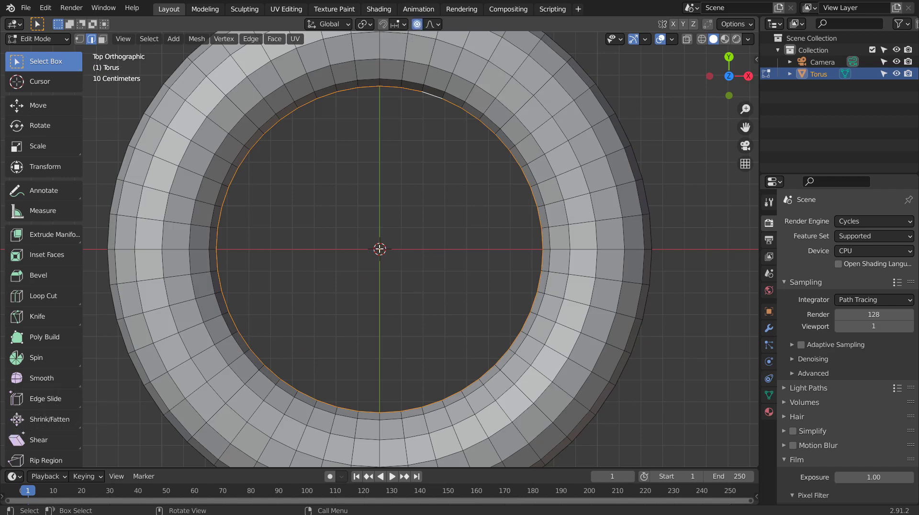
key(s)
scroll(379, 249, down, 8)
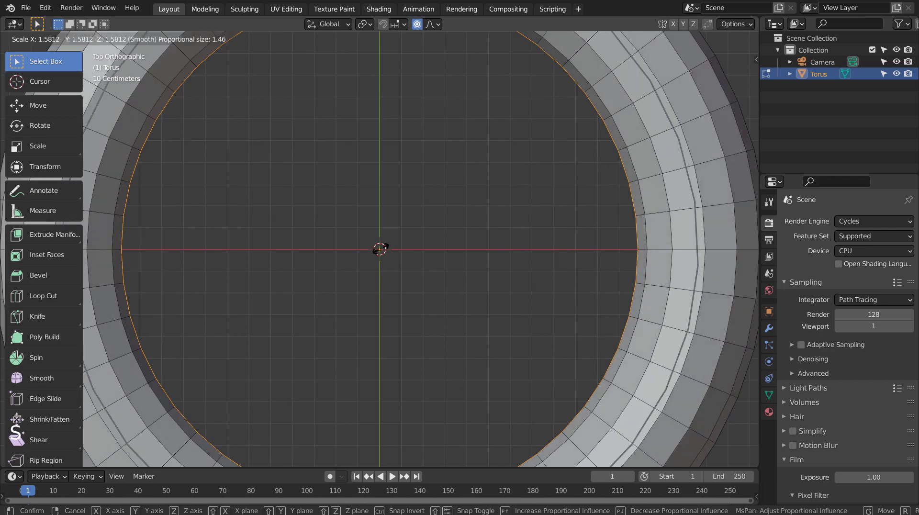
scroll(380, 248, up, 16)
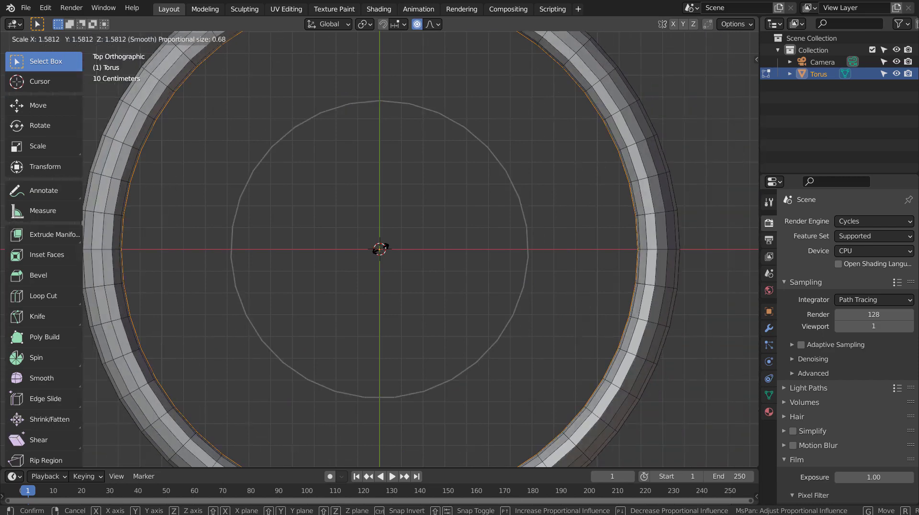
scroll(379, 248, down, 3)
scroll(379, 248, up, 3)
scroll(380, 249, down, 5)
scroll(379, 248, down, 4)
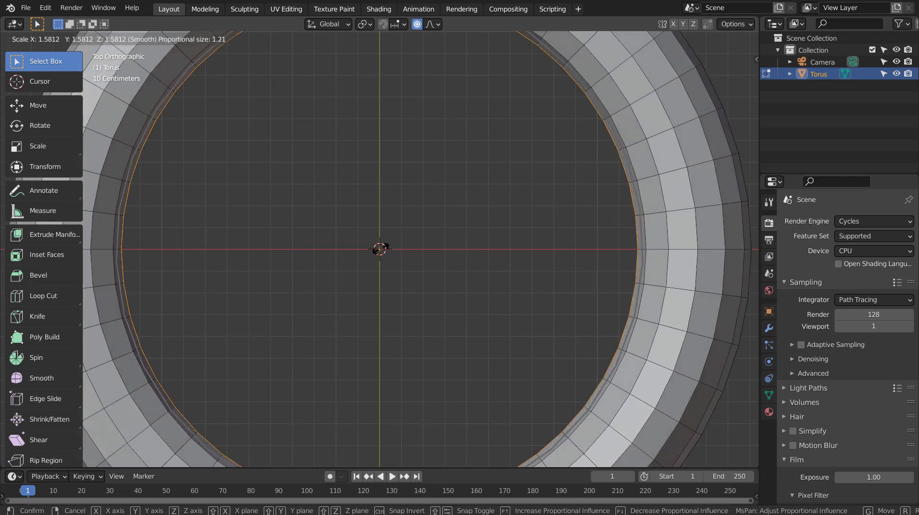
scroll(380, 248, up, 1)
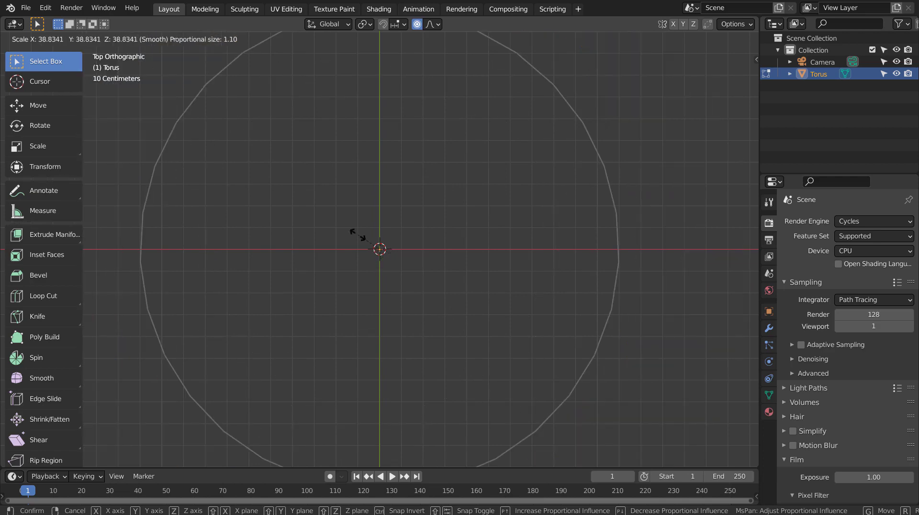
click(554, 319)
key(ctrl+z)
Step: Scale up the inner middle edge loop with proportional editing to widen the torus's hole
scroll(553, 319, down, 8)
key(s)
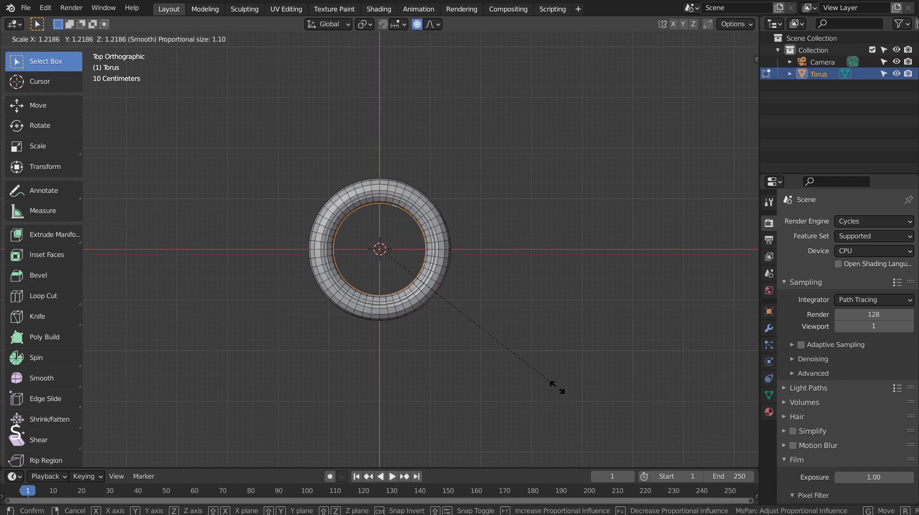
click(562, 445)
middle_drag(547, 394, 428, 249)
scroll(428, 250, up, 5)
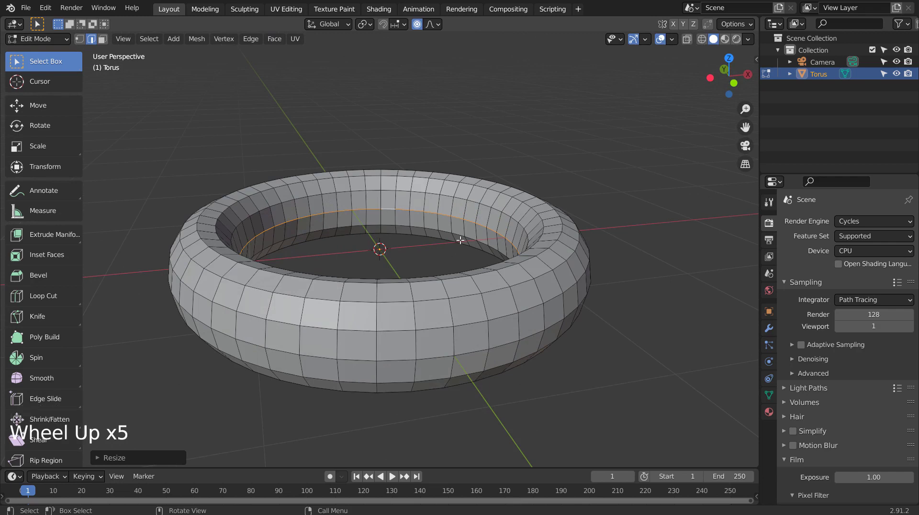
key(3)
key(ctrl+KP_Add)
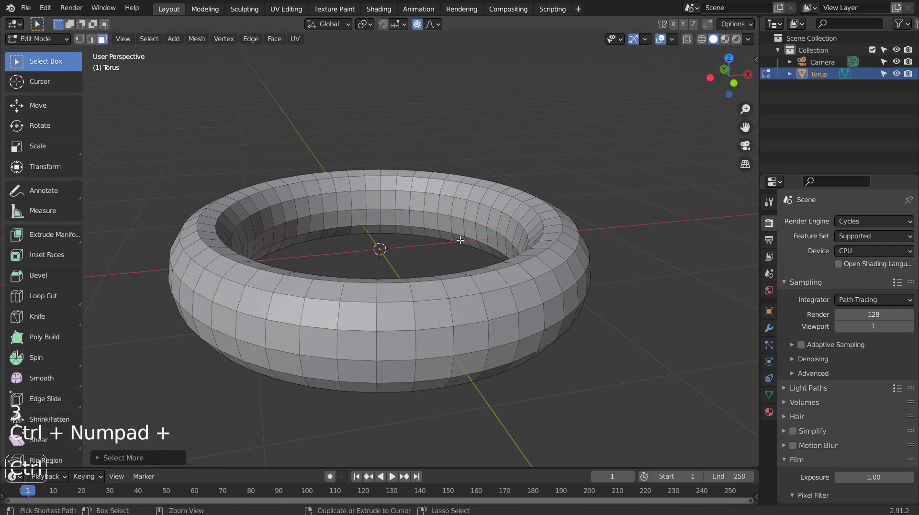
key(ctrl+z)
key(2)
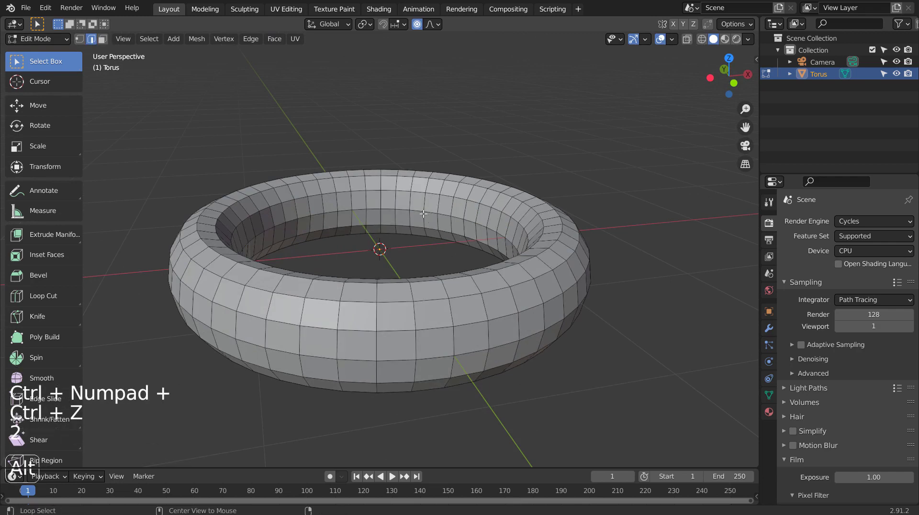
Step: Select the inner middle edge loop, expand it to the adjoining face loops, and inspect them in front wireframe view
alt+click(419, 214)
key(KP_1)
key(shift+z)
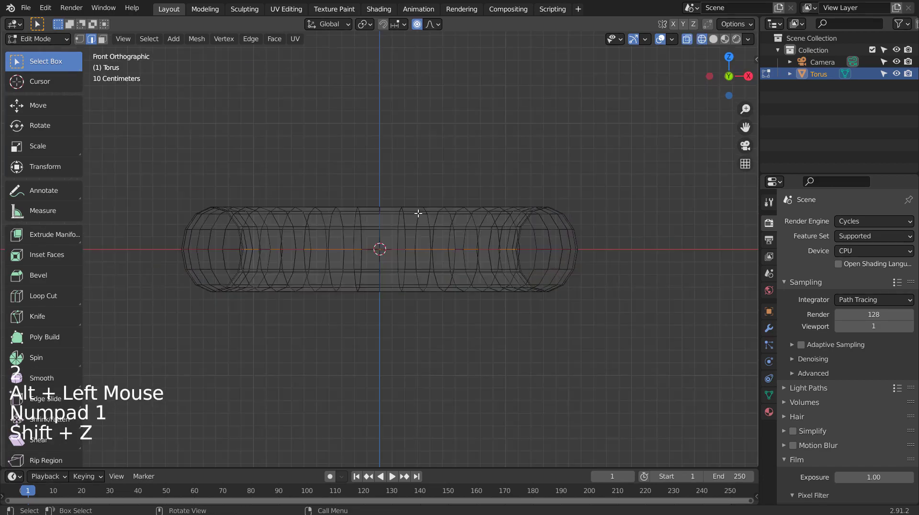
key(KP_7)
middle_drag(433, 267, 453, 196)
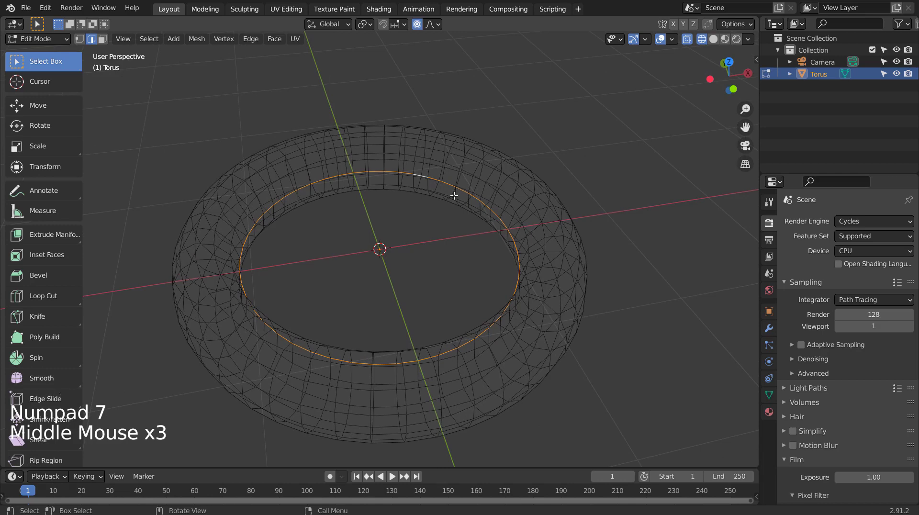
key(ctrl+KP_Add)
key(3)
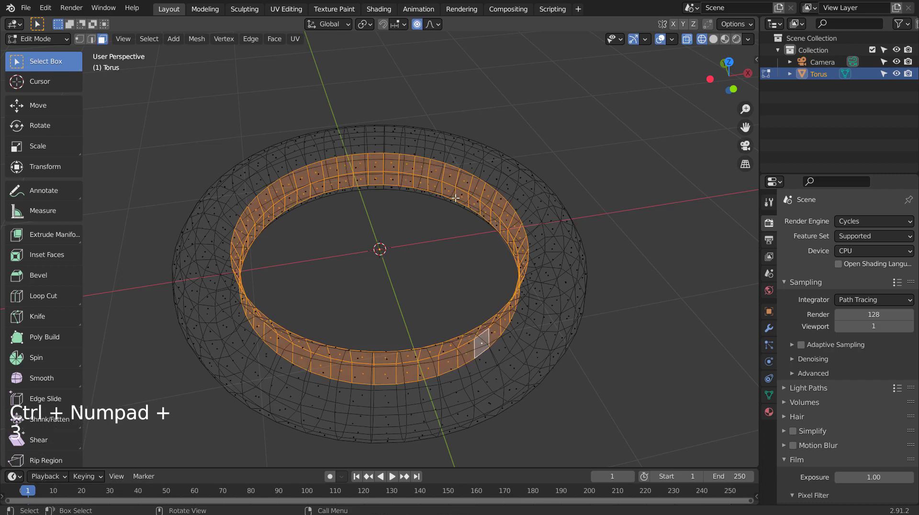
key(KP_1)
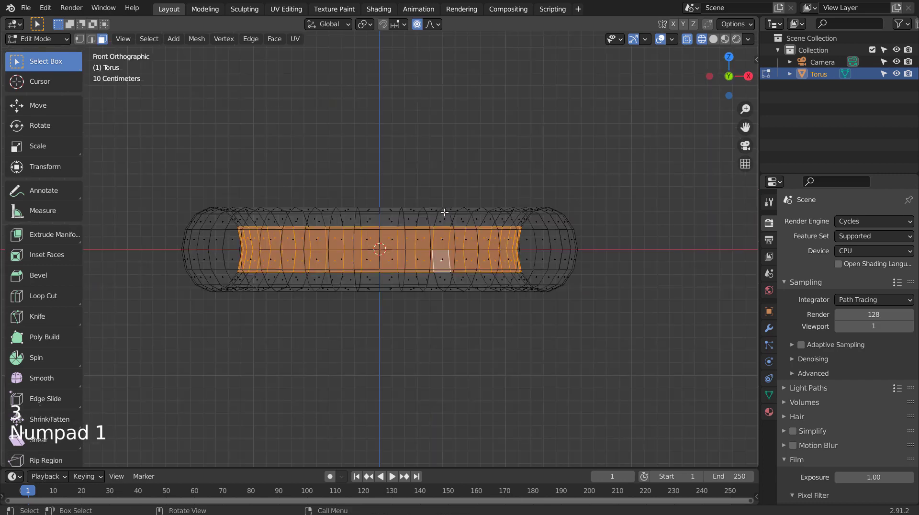
Step: Select only the middle edge loop on the inner wall and show it in front wireframe view
key(2)
alt+click(468, 250)
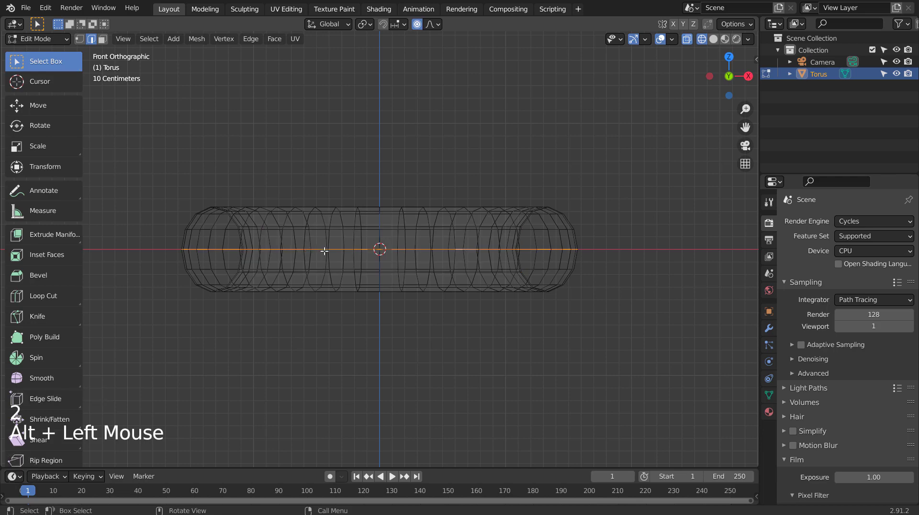
middle_drag(339, 246, 331, 268)
key(shift+z)
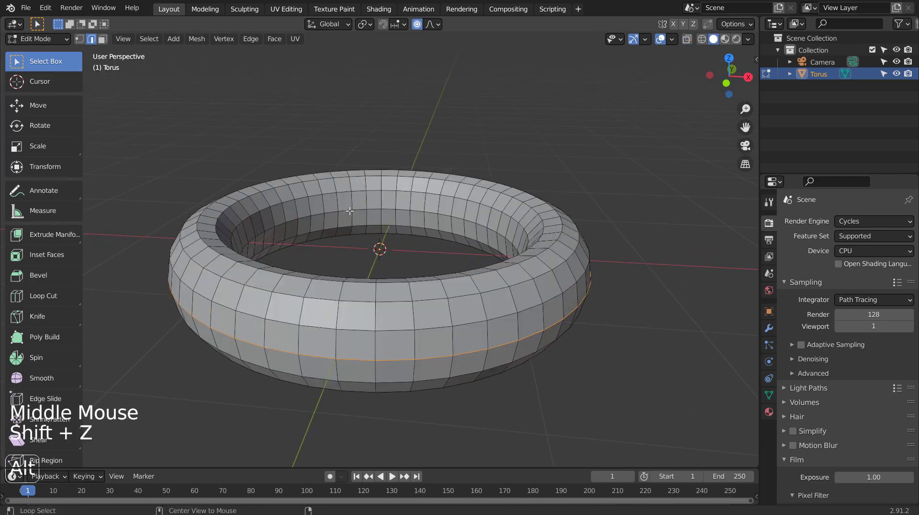
alt+click(350, 211)
key(KP_1)
key(shift+z)
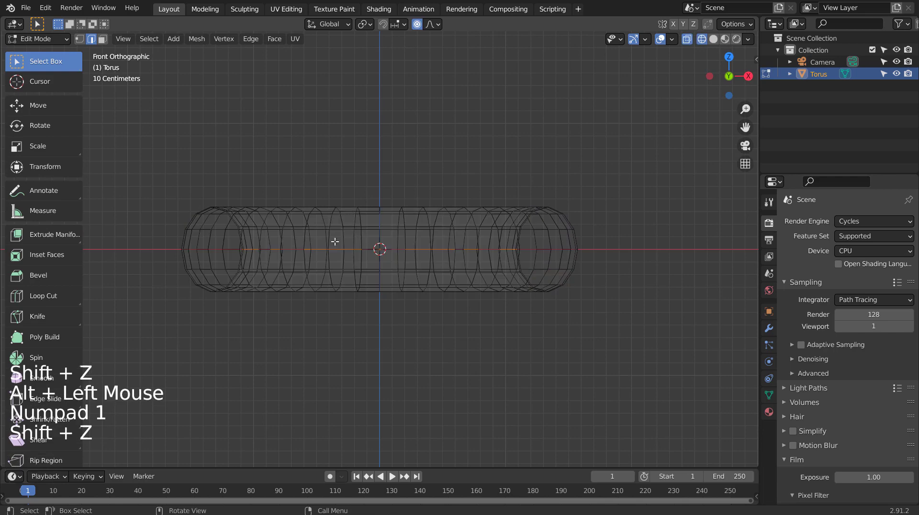
Step: Disable proportional editing and scale the inner middle edge loop by about 1.03 to straighten the inner wall
scroll(243, 248, up, 2)
shift+middle_drag(232, 256, 421, 265)
shift+middle_drag(359, 266, 405, 266)
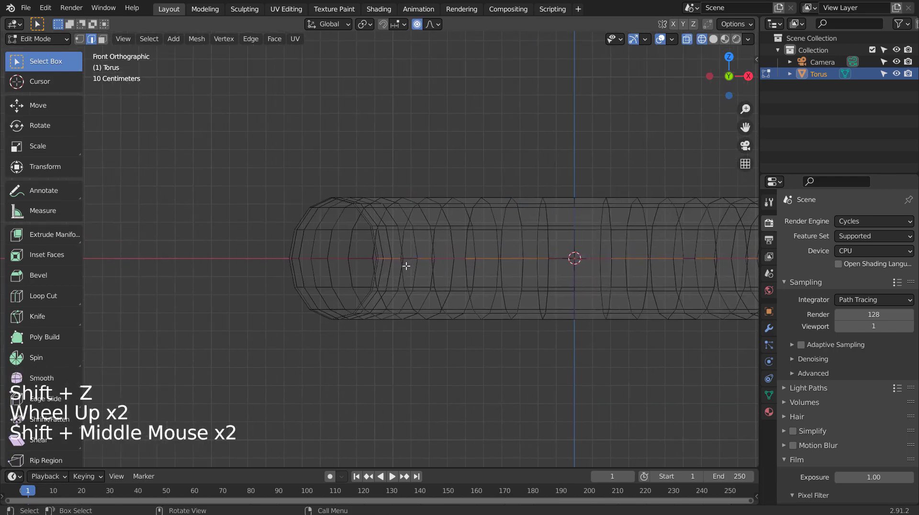
key(s)
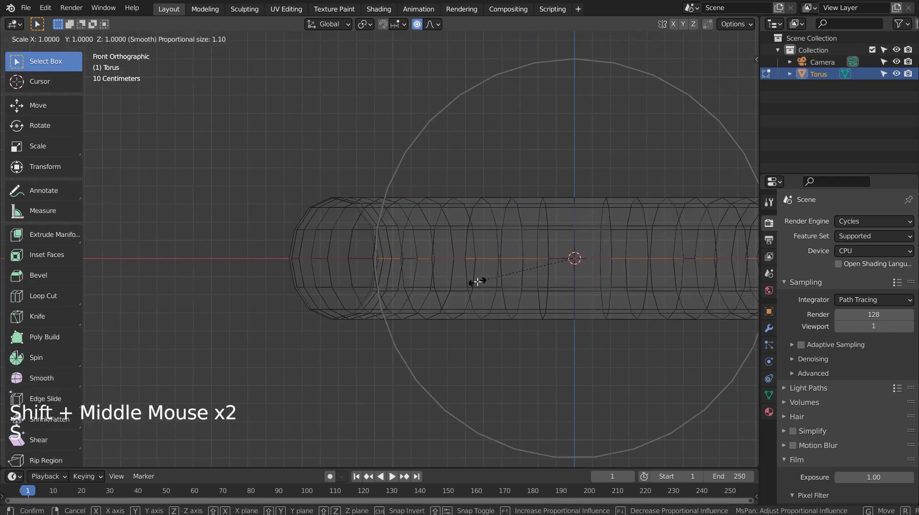
click(478, 278)
click(417, 24)
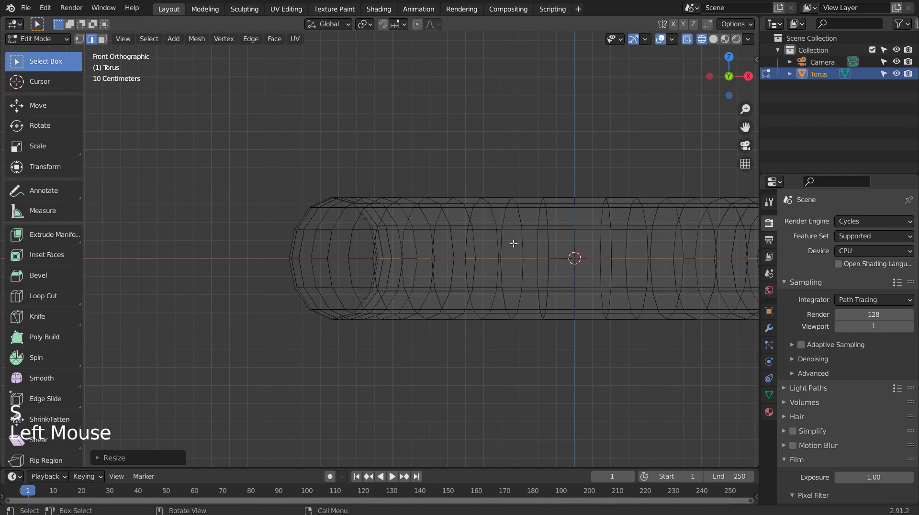
key(s)
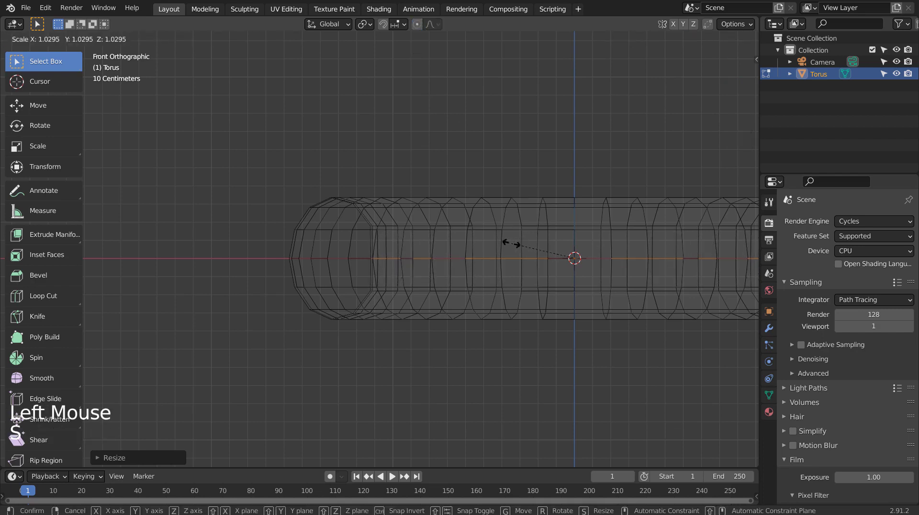
key(Escape)
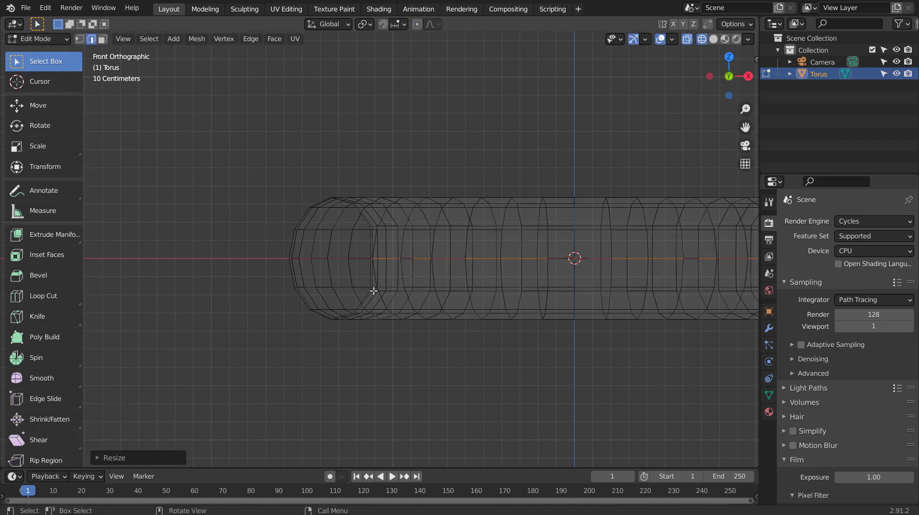
scroll(374, 290, up, 7)
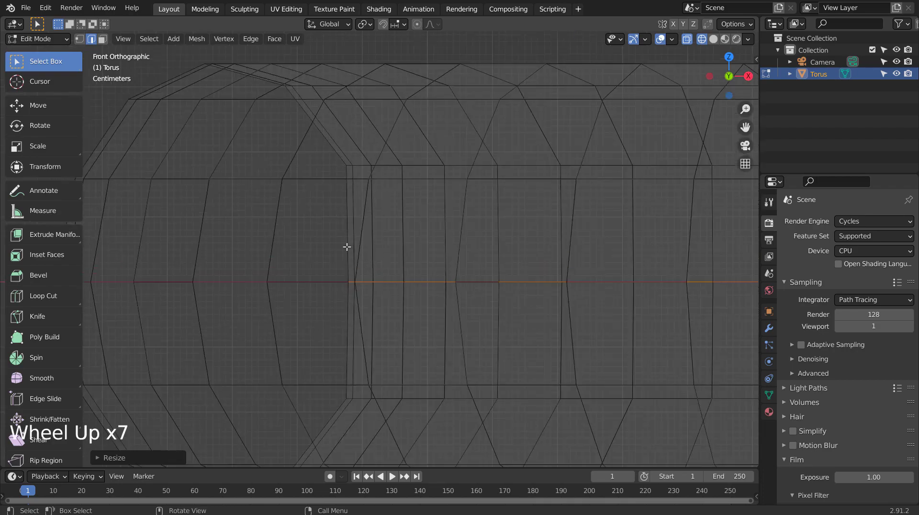
scroll(454, 270, down, 7)
Step: Return to solid shading and add a level 3 Subdivision Surface modifier to the torus in Object Mode
middle_drag(546, 215, 521, 266)
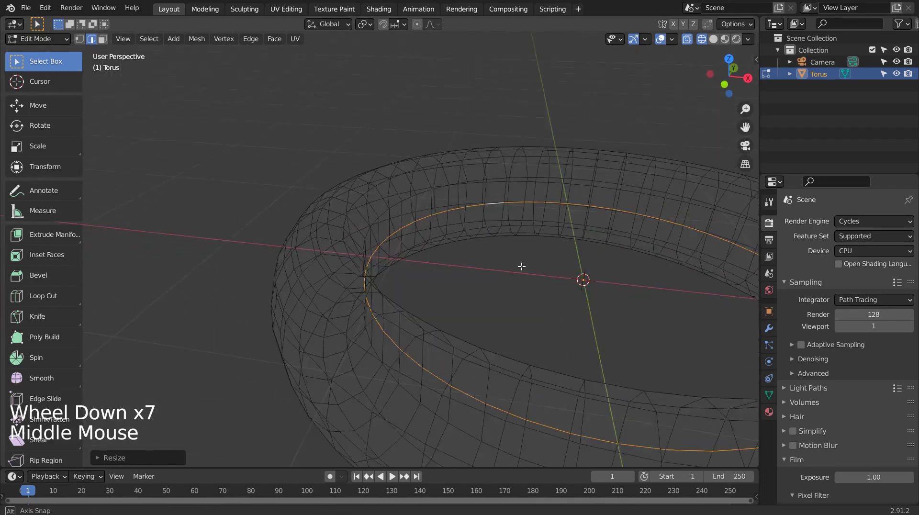
key(shift+z)
shift+middle_drag(592, 305, 537, 212)
key(Tab)
key(ctrl+3)
Step: In Edit Mode, expand the inner edge loop selection to the adjoining face loops on the inner wall
key(Tab)
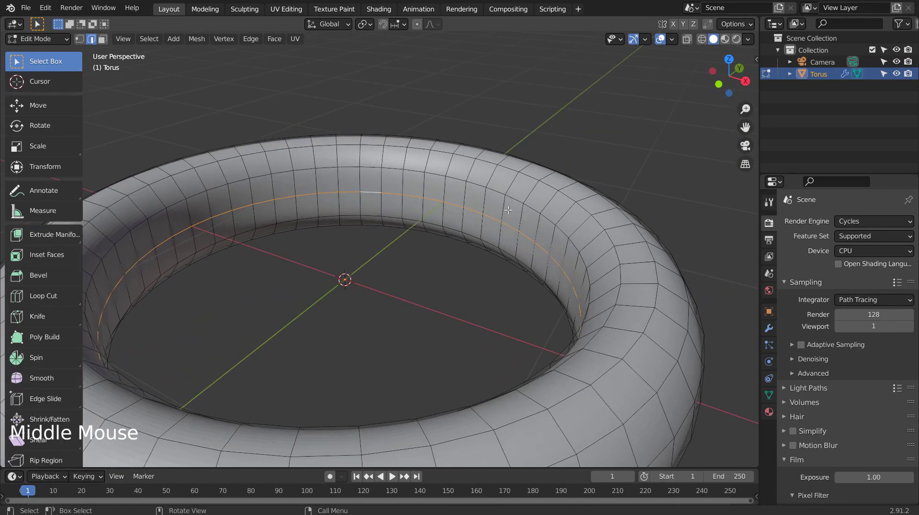
key(ctrl+KP_Add)
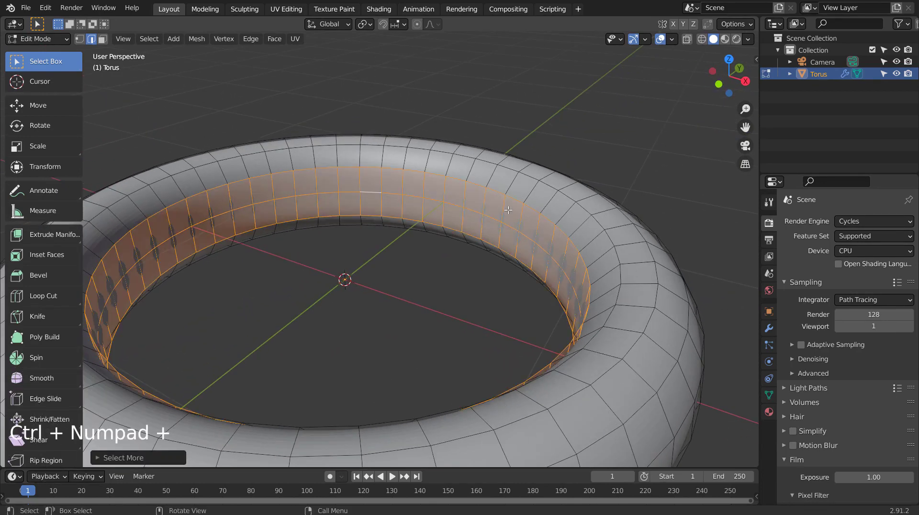
Step: Scale the selected inner wall faces by about 1.12 in top view to widen the ring's hole
key(KP_7)
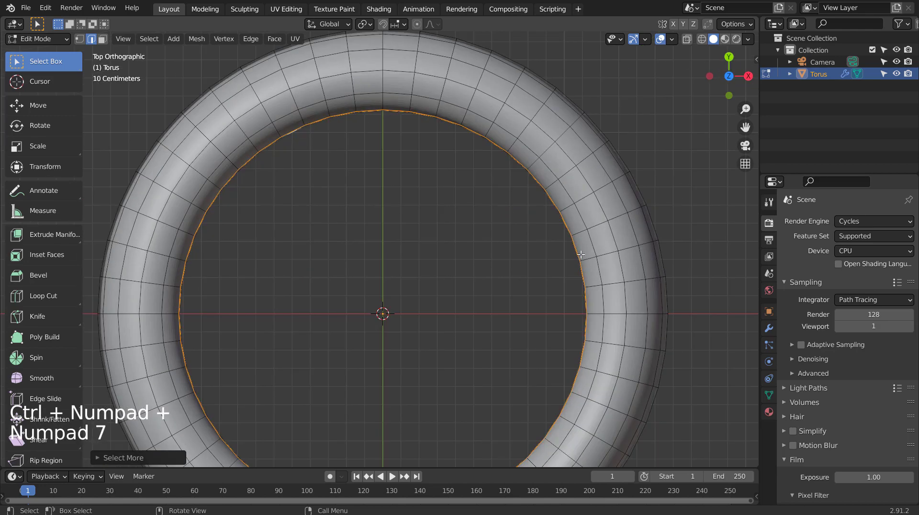
key(s)
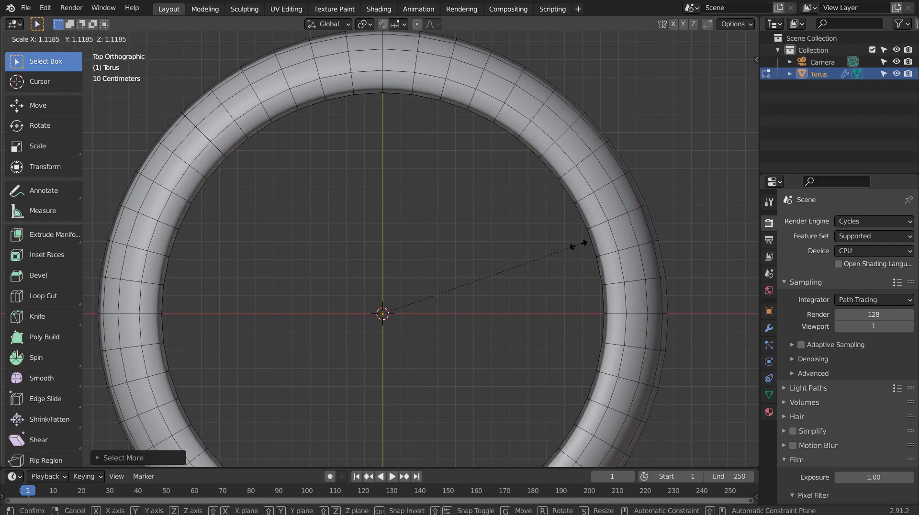
click(577, 247)
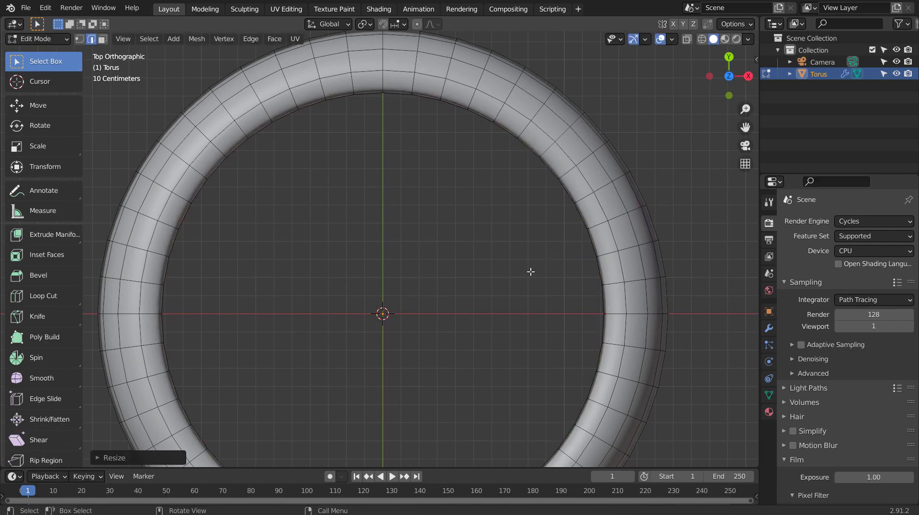
Step: Return to Object Mode, check the torus in wireframe, and apply smooth shading to it in solid view
key(Tab)
middle_drag(509, 303, 509, 202)
key(shift+z)
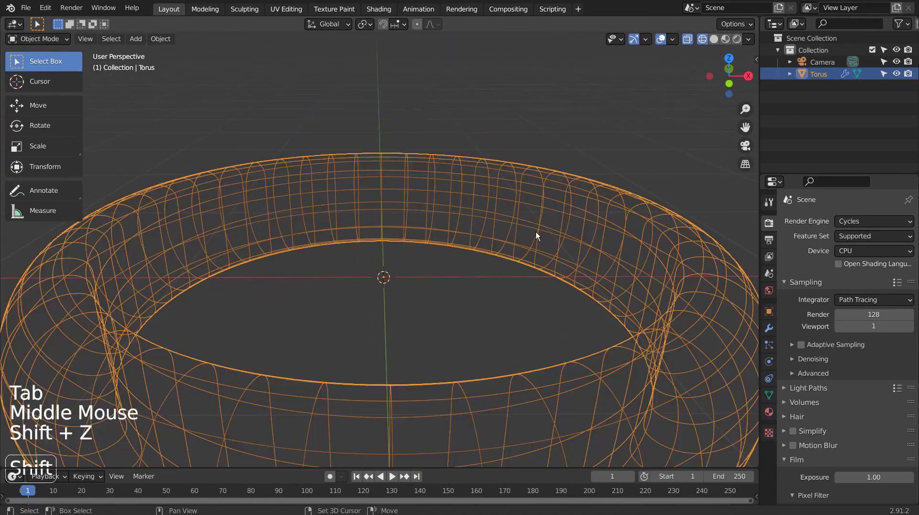
mouse_move(549, 247)
middle_down()
mouse_move(376, 257)
mouse_move(564, 322)
mouse_move(563, 344)
middle_up()
key(shift+z)
right_click(563, 345)
click(524, 312)
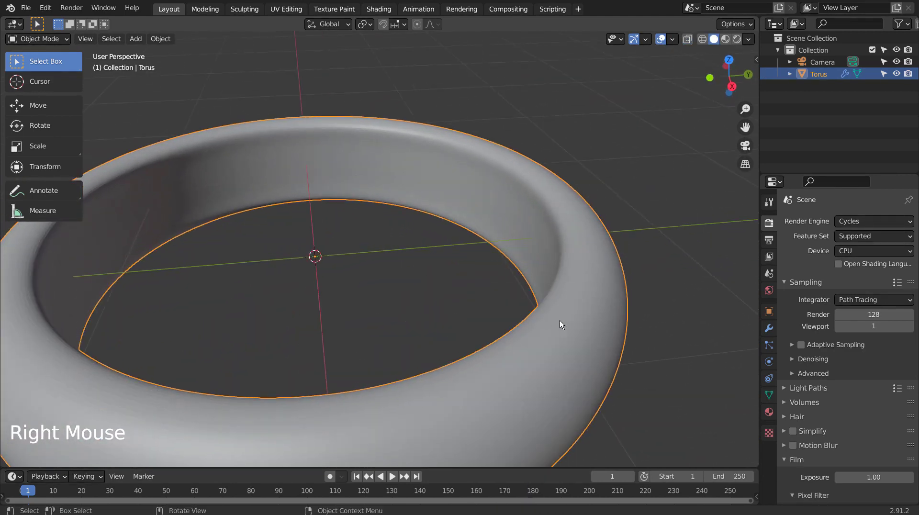
Step: In front view, raise the torus 1 m along Z, then lower it about 0.68 m to rest its base on the ground plane
scroll(555, 311, down, 4)
mouse_move(550, 299)
middle_down()
mouse_move(542, 285)
mouse_move(541, 305)
middle_up()
key(KP_1)
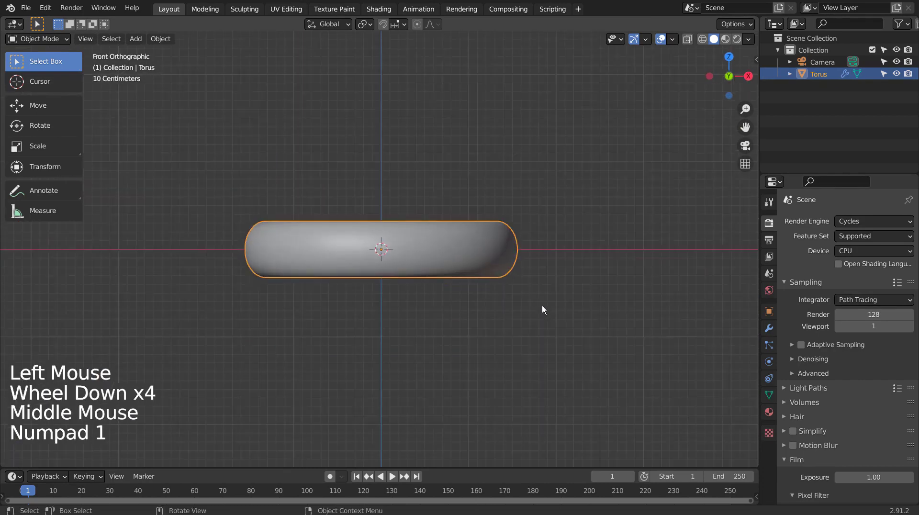
key(KP_7)
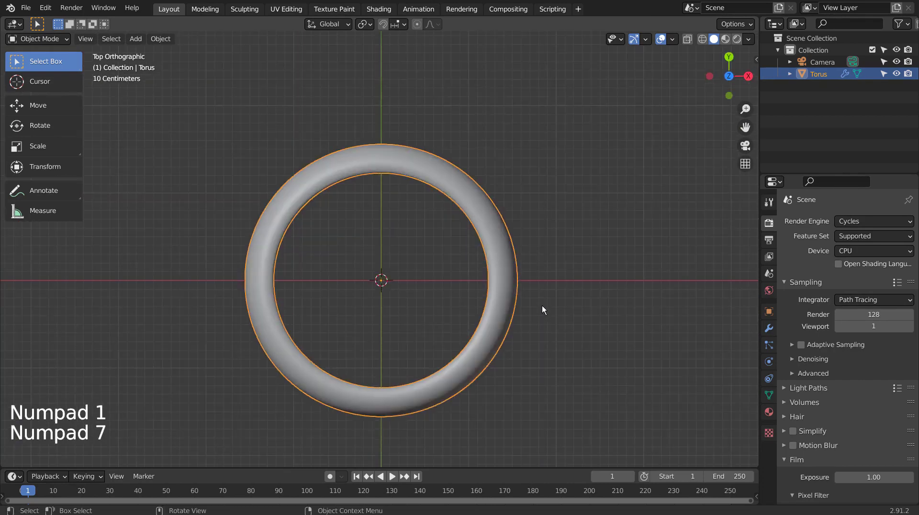
key(KP_1)
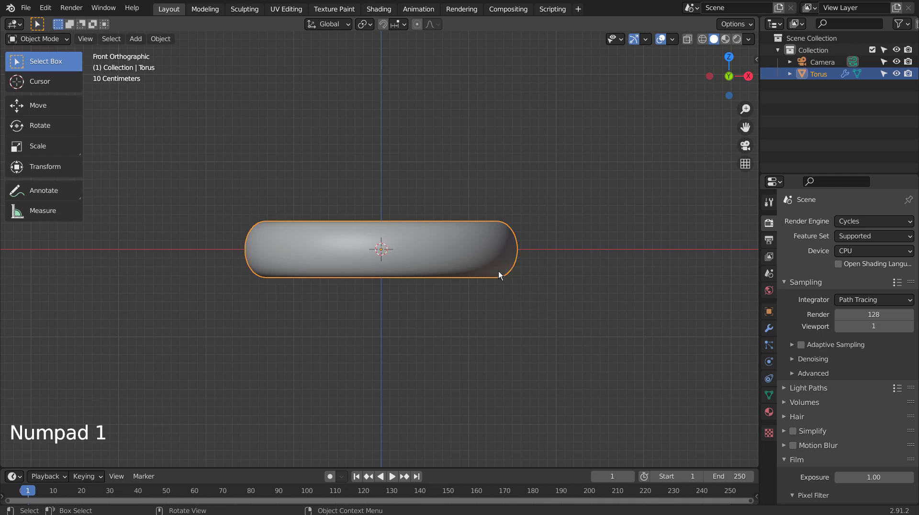
key(g)
key(z)
key(1)
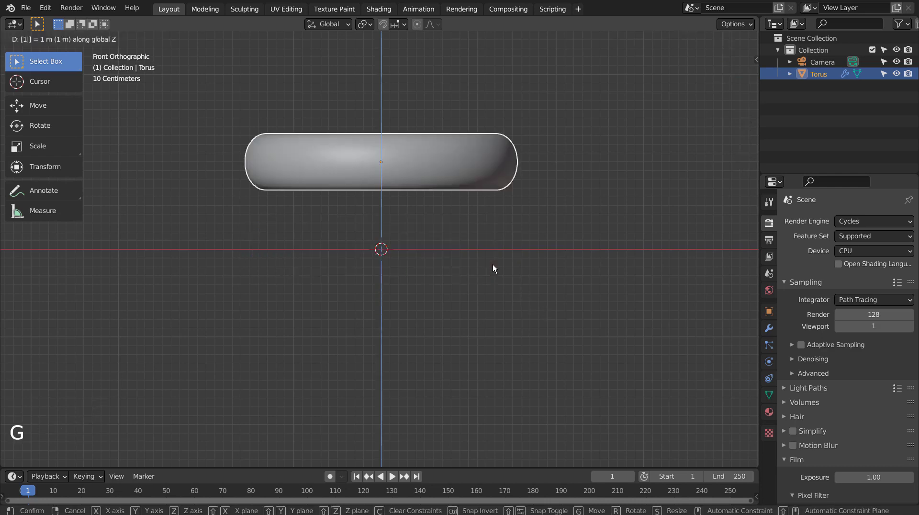
key(Return)
key(g)
key(z)
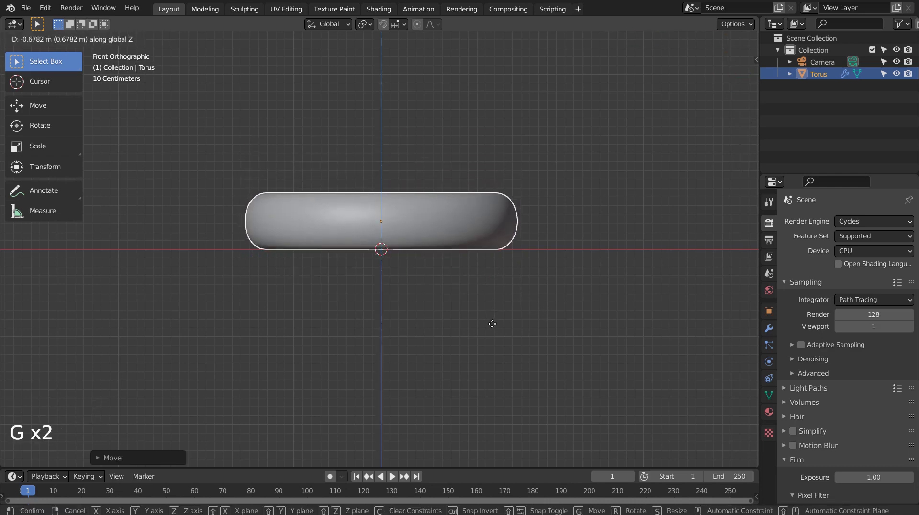
key(Return)
Step: Create a new material for the torus and set its Roughness to about 0.05
middle_drag(570, 295, 553, 346)
click(539, 317)
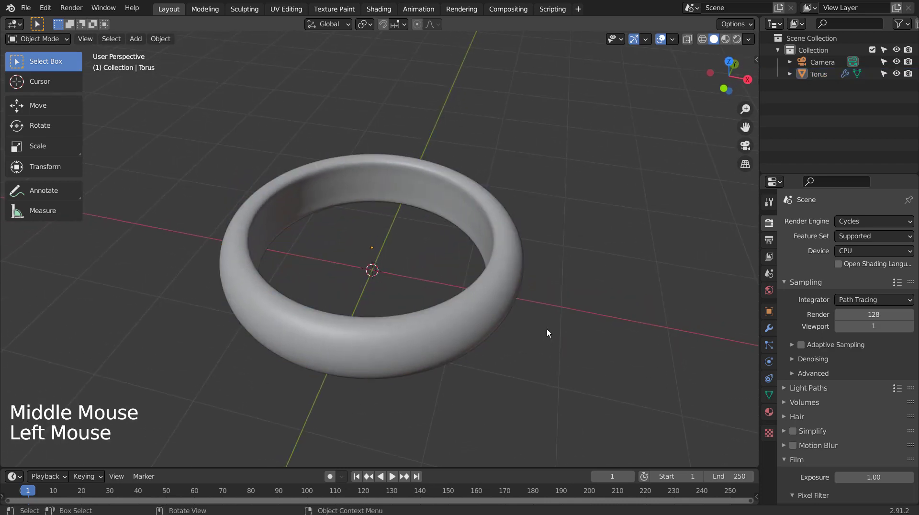
click(499, 298)
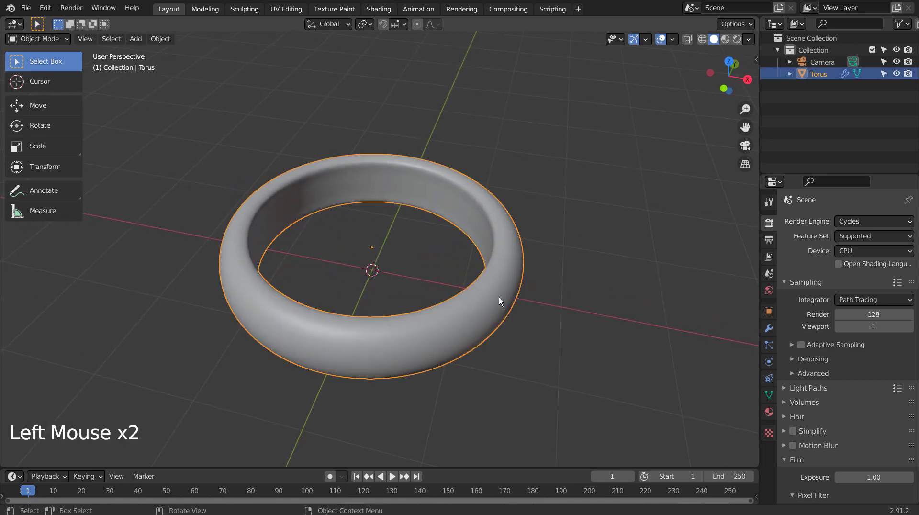
click(768, 412)
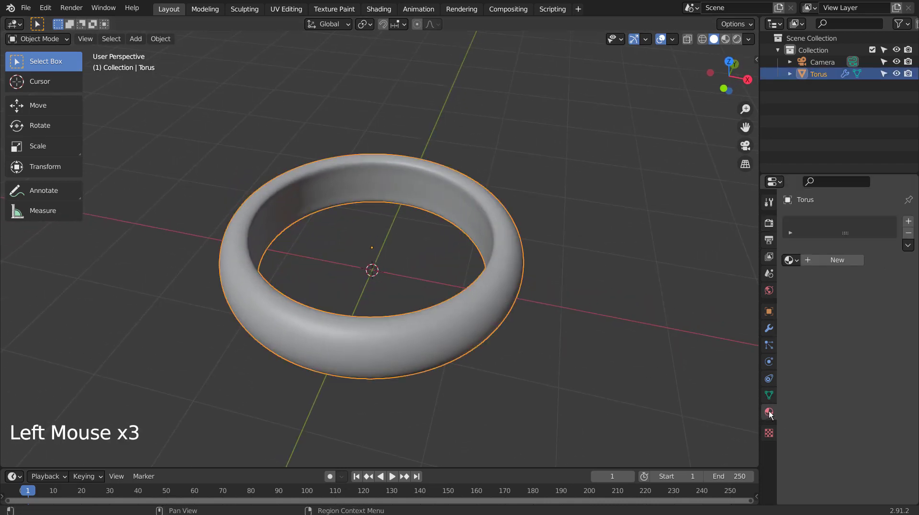
click(842, 262)
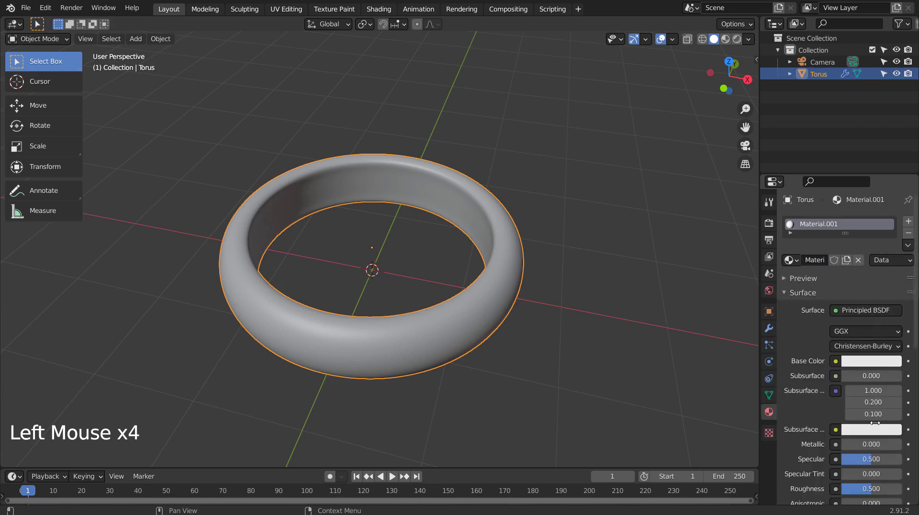
drag(876, 488, 844, 489)
scroll(844, 489, down, 5)
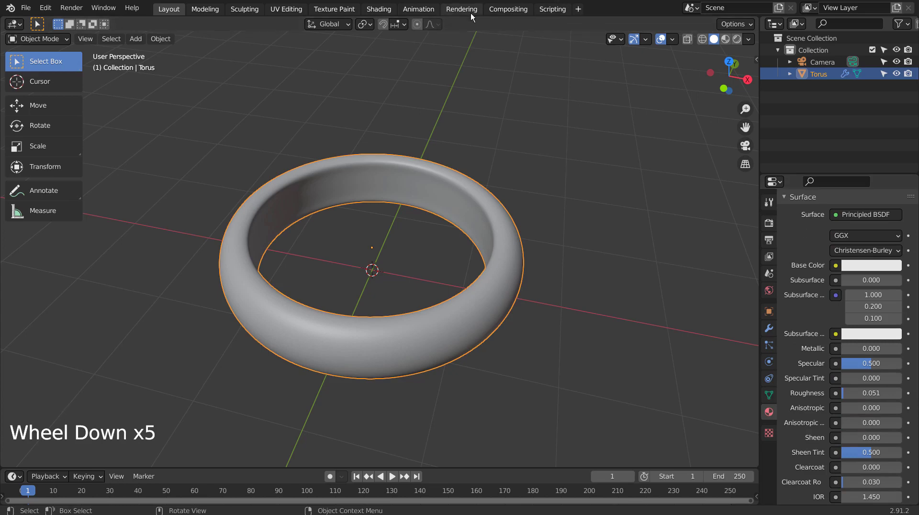
Step: Open the Shading workspace for the torus and add a Noise Texture node to its material
click(725, 39)
click(563, 218)
click(496, 273)
click(373, 10)
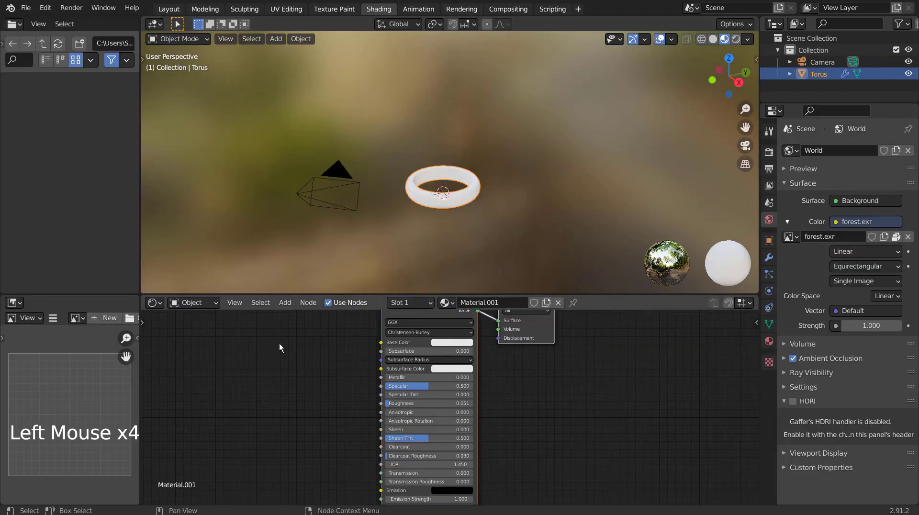
shift+middle_drag(277, 346, 232, 346)
click(229, 344)
key(shift+a)
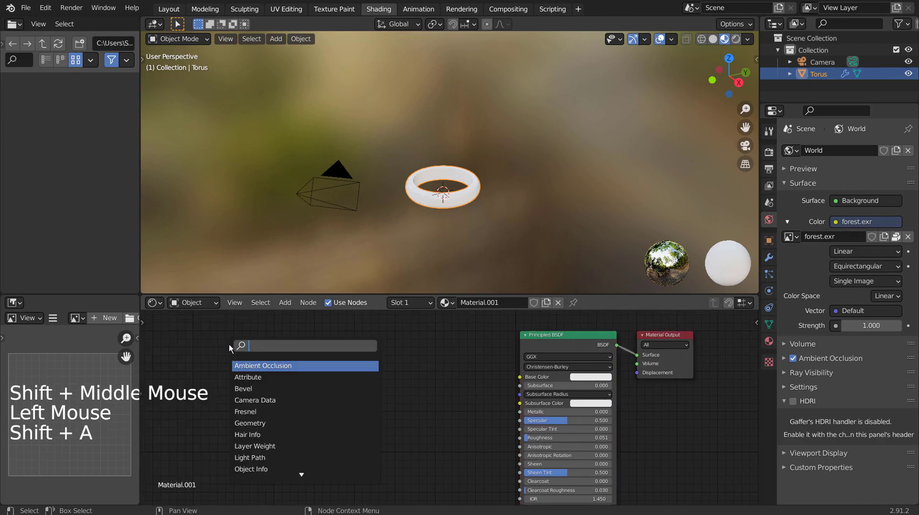
text(noise)
key(Return)
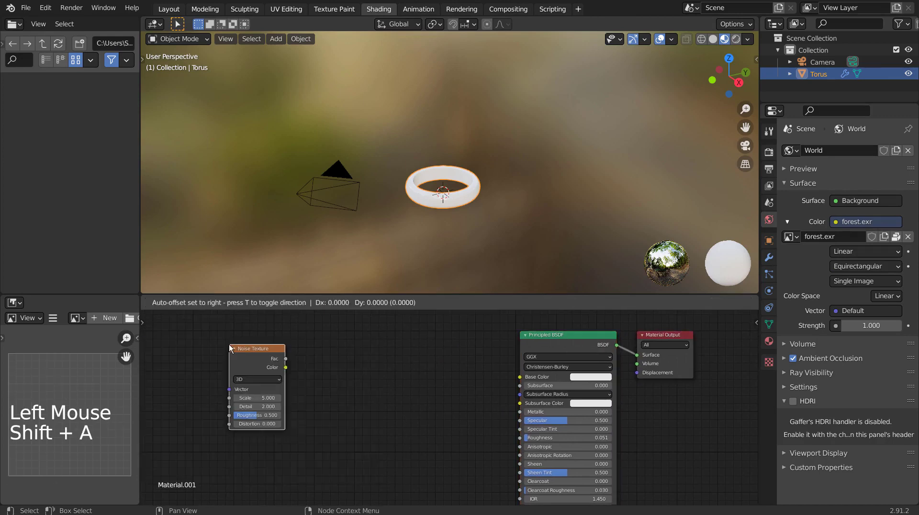
click(229, 343)
Step: Add a ColorRamp node, feed the noise Fac into it, and connect its Color to the Principled BSDF Base Color
key(shift+a)
click(378, 353)
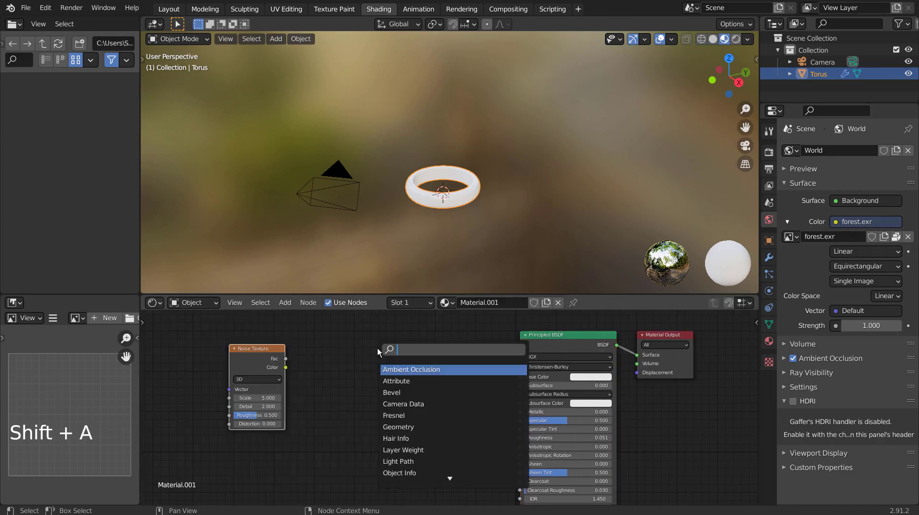
text(col)
key(Down)
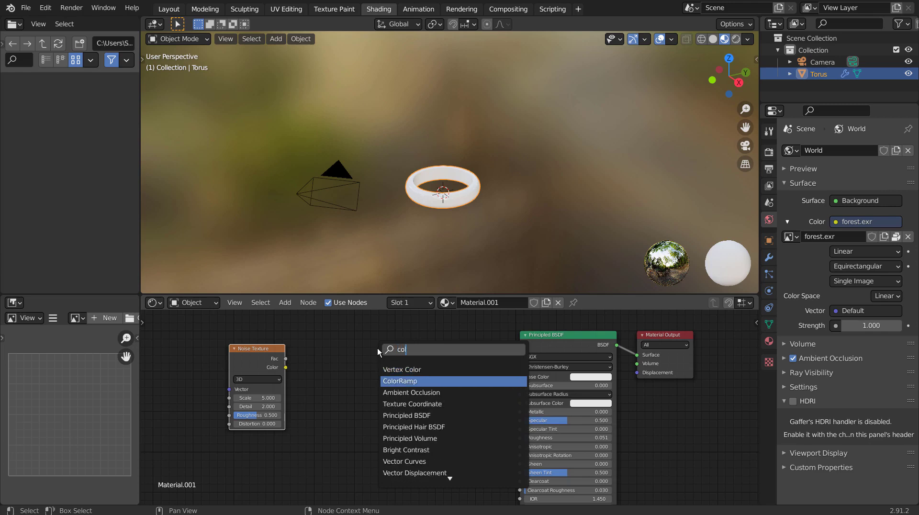
key(Return)
click(326, 345)
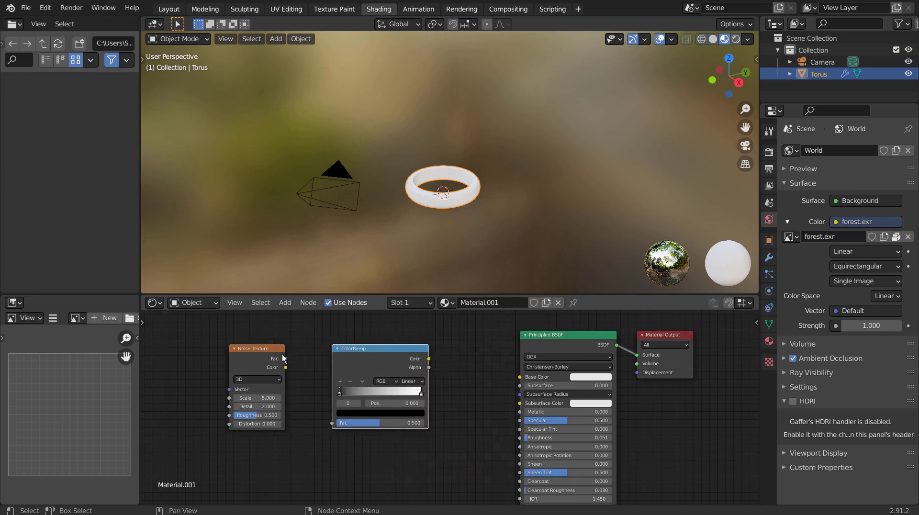
drag(286, 358, 331, 423)
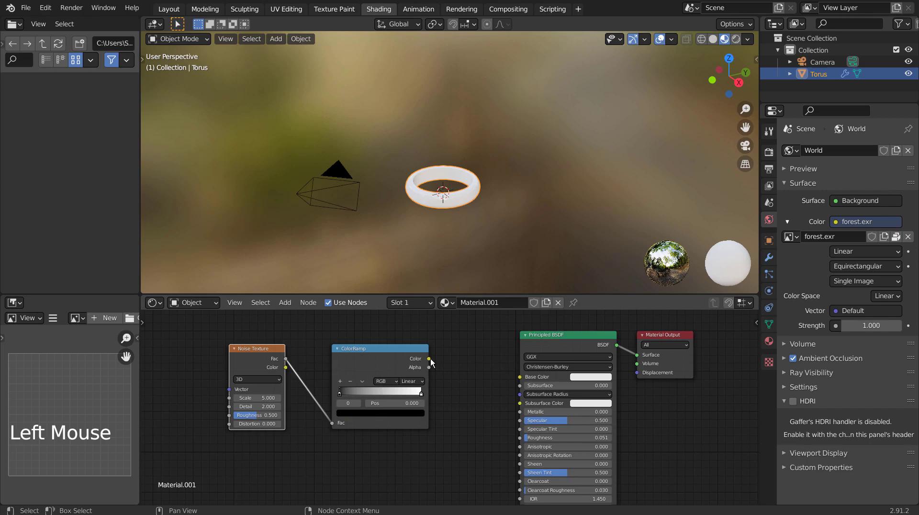
drag(429, 359, 515, 367)
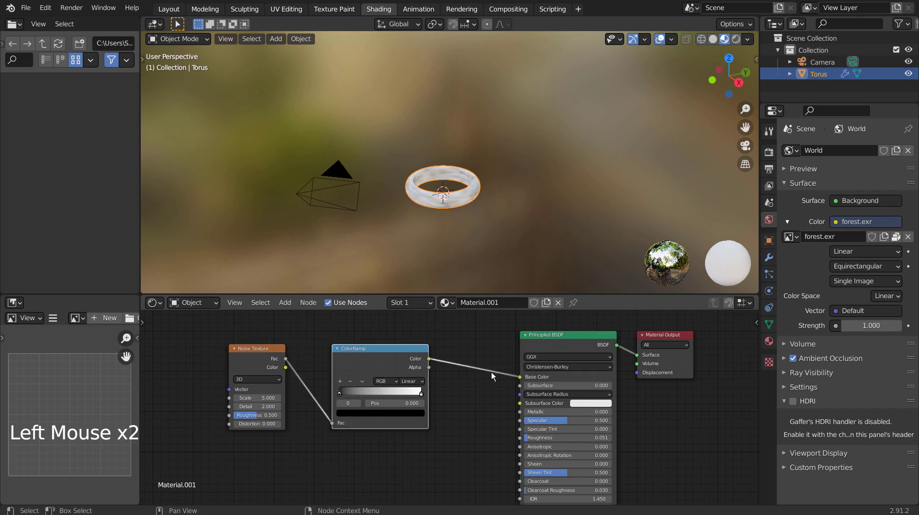
Step: Try Noise Texture Scale values of 1, 1.5 and 3.1 while viewing the ring close up
scroll(481, 239, up, 9)
shift+middle_drag(481, 237, 544, 177)
scroll(514, 143, up, 1)
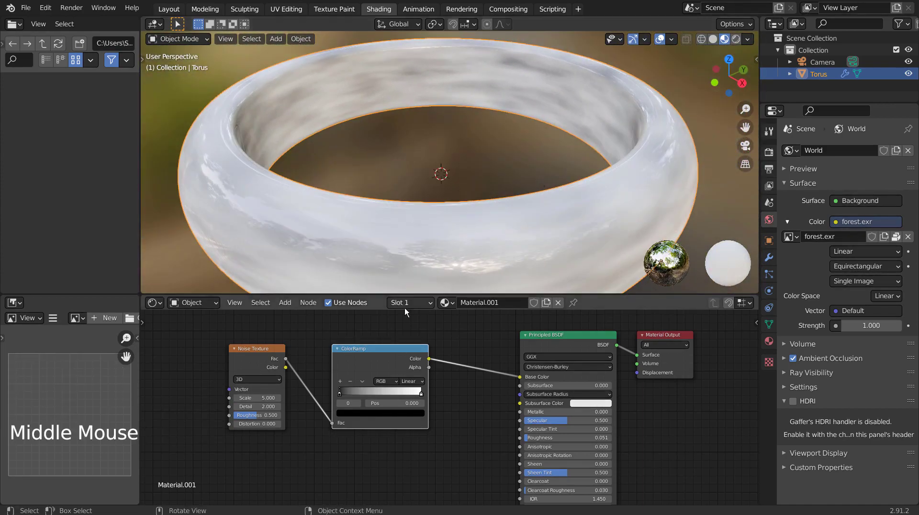
drag(261, 399, 258, 398)
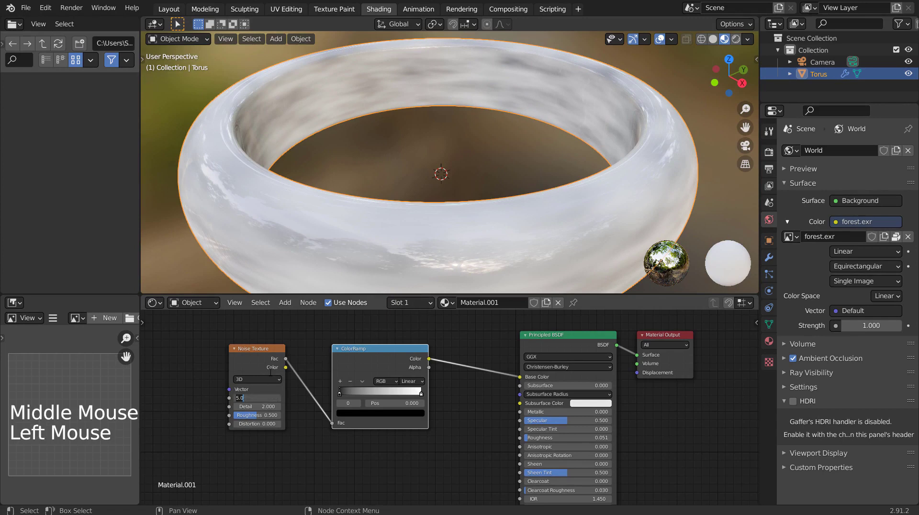
text(1)
key(Return)
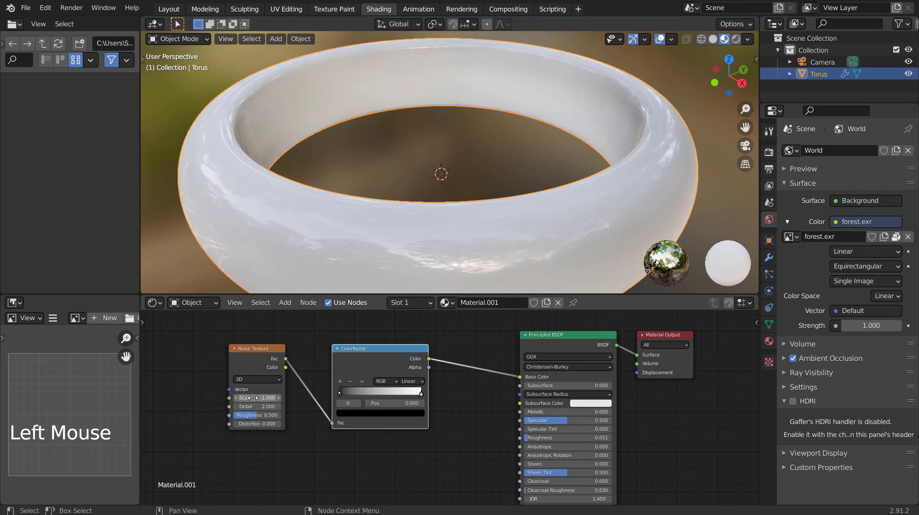
drag(261, 398, 270, 398)
text(1.5)
key(Return)
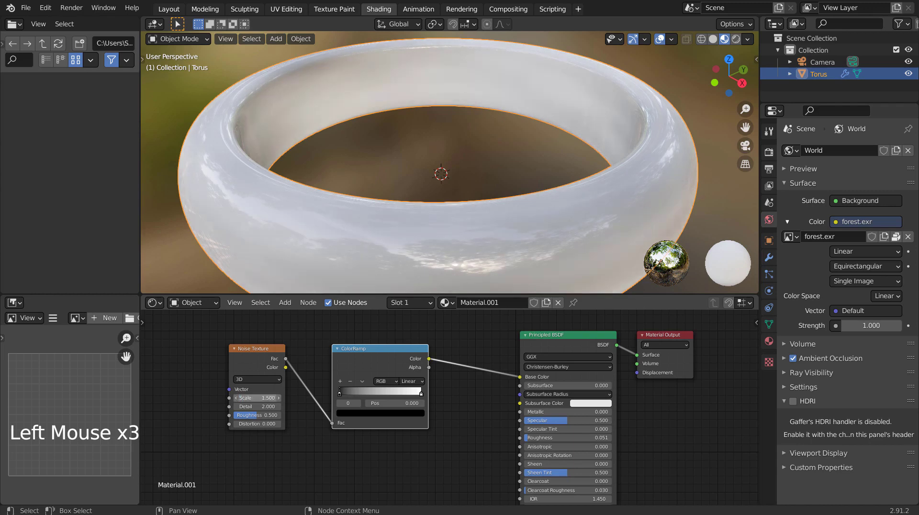
mouse_move(258, 397)
mouse_down()
mouse_move(283, 398)
mouse_move(266, 397)
mouse_up()
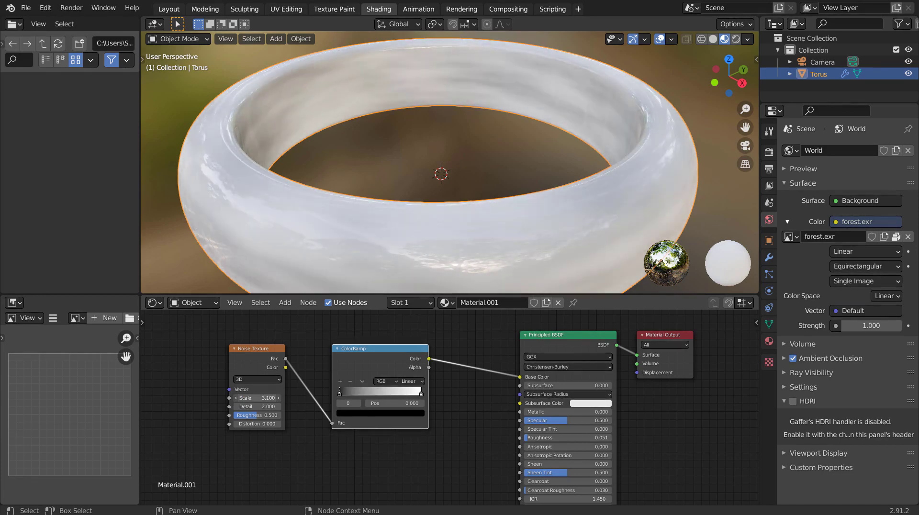
Step: Add Texture Coordinate and Mapping nodes to the Noise Texture using Object coordinates, and set the noise Scale to 3.4
click(245, 366)
shift+middle_drag(255, 367, 508, 388)
key(ctrl+t)
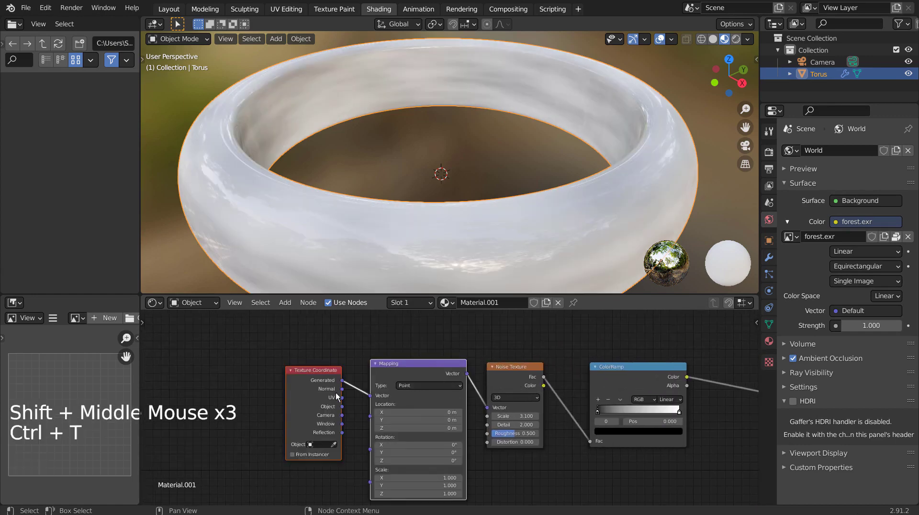
drag(343, 406, 372, 396)
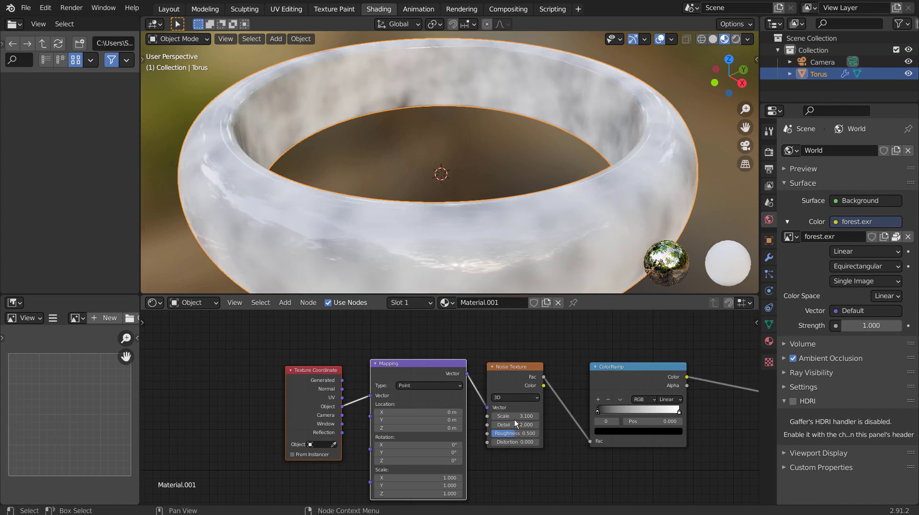
mouse_move(515, 416)
mouse_down()
mouse_move(570, 416)
mouse_move(520, 416)
mouse_up()
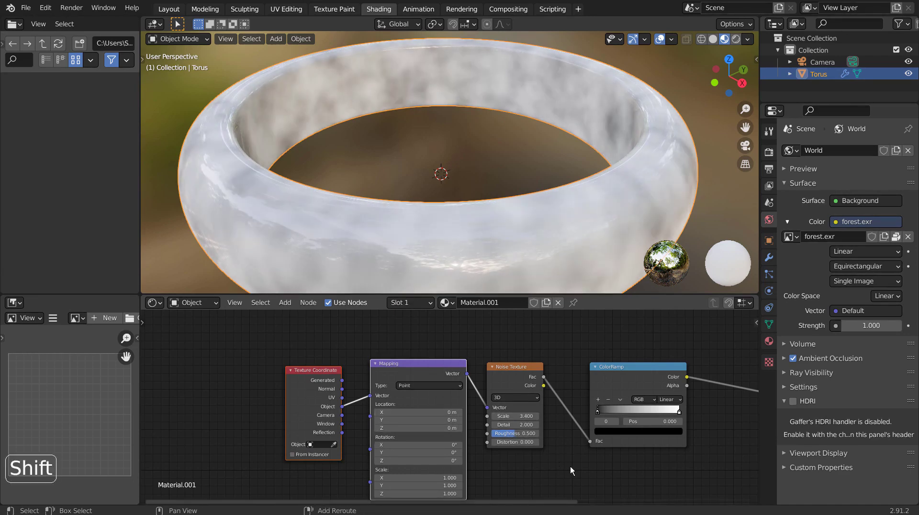
Step: Set the ColorRamp's black stop to a bright green, about H 0.29, S 0.87, V 0.84
shift+middle_drag(551, 467, 416, 467)
shift+middle_click(417, 466)
click(463, 412)
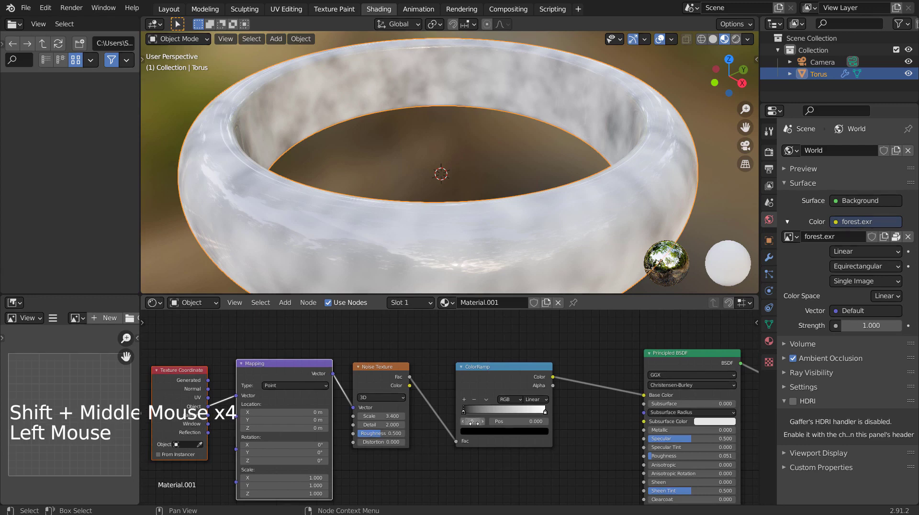
click(474, 430)
drag(530, 343, 529, 325)
click(475, 340)
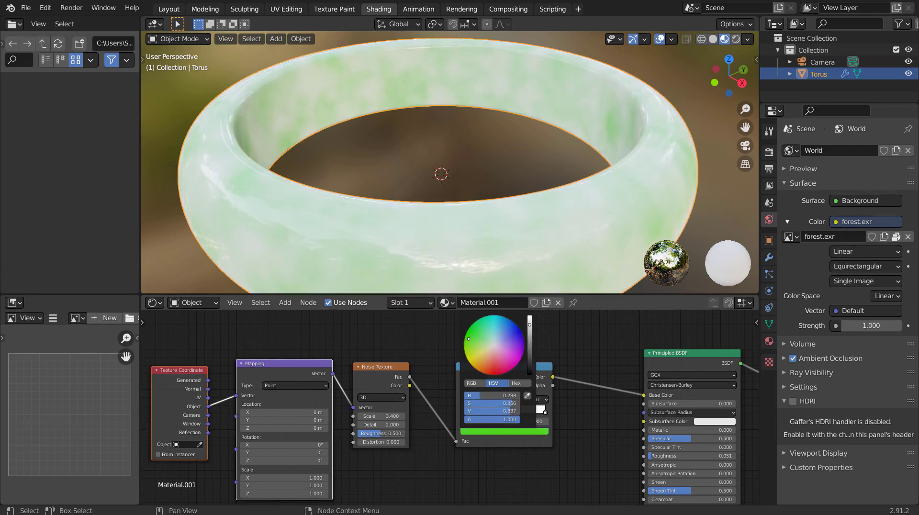
Step: Set the ColorRamp's white stop to a pale mint green
click(544, 411)
click(527, 431)
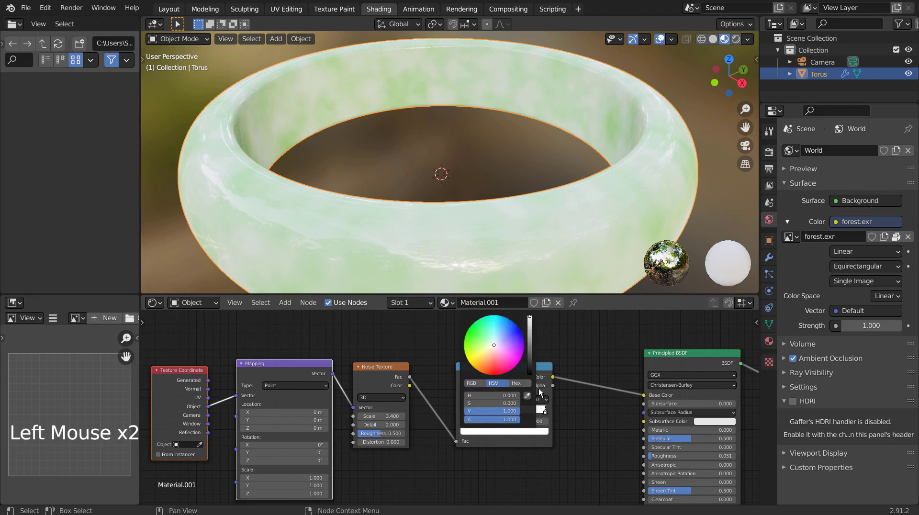
click(489, 341)
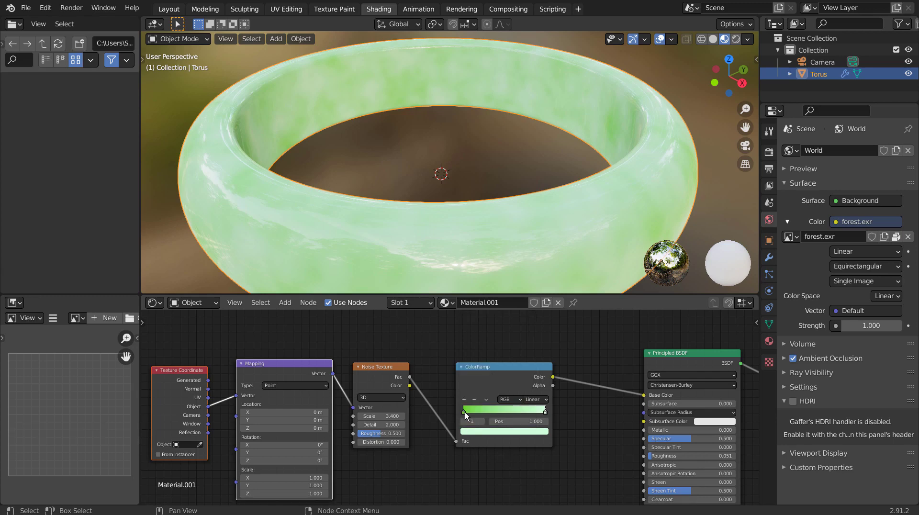
Step: Darken the ColorRamp's bright green stop to a deep green, with V about 0.42
click(464, 412)
click(477, 426)
click(484, 430)
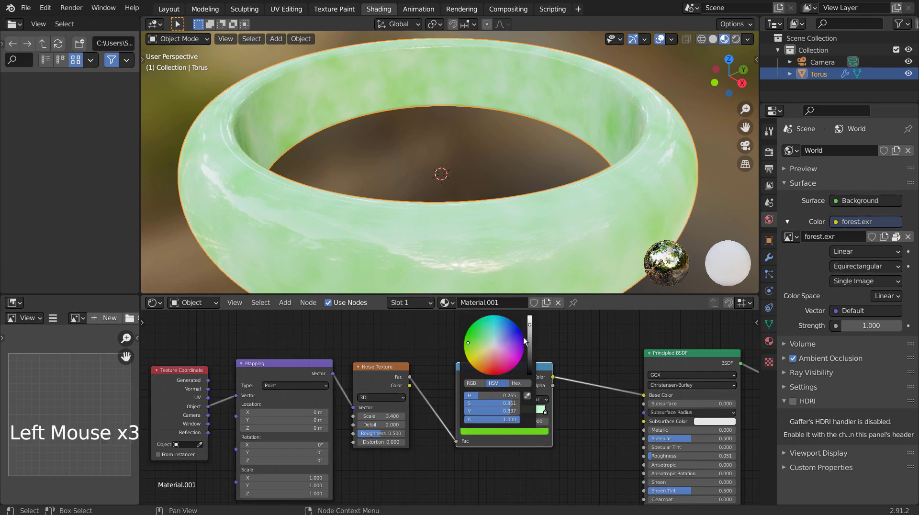
click(529, 352)
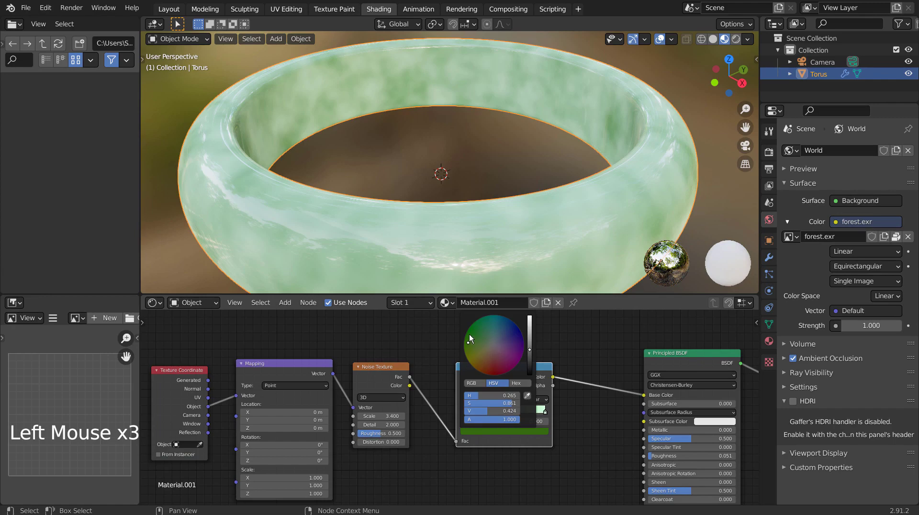
click(584, 349)
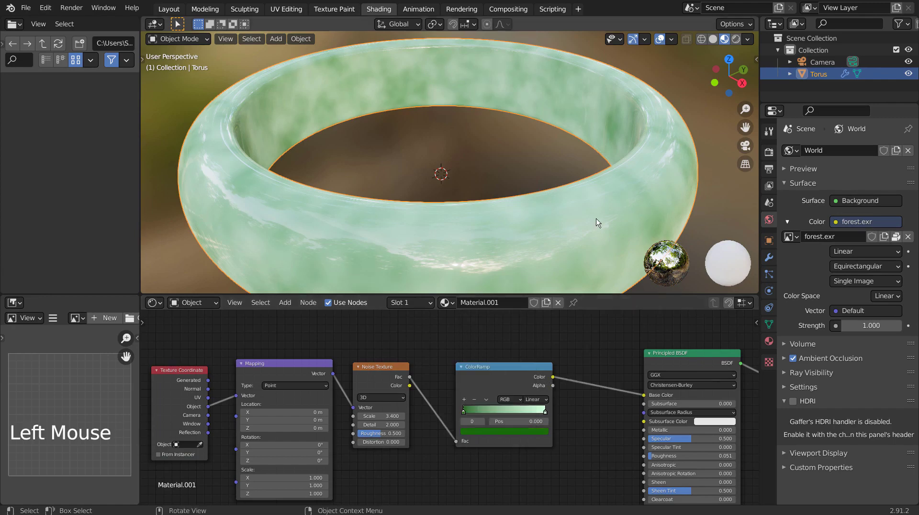
middle_drag(598, 223, 548, 248)
click(541, 231)
scroll(541, 230, down, 2)
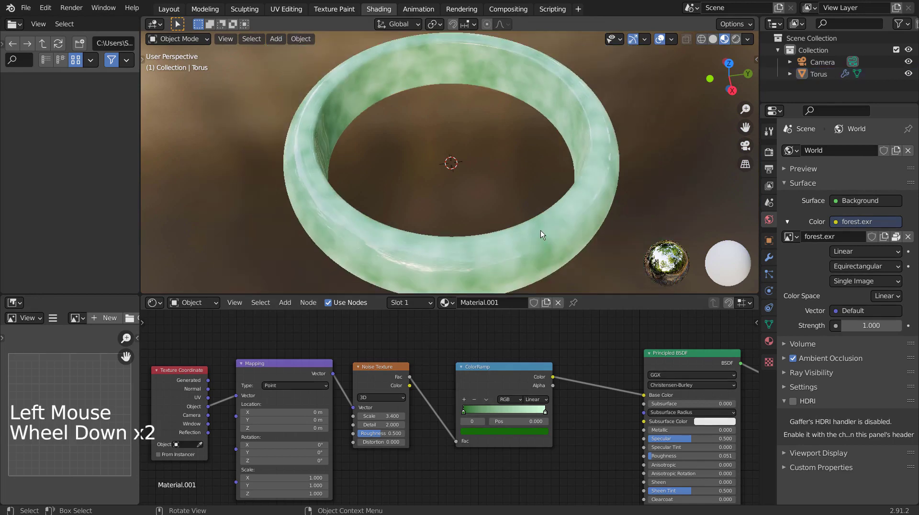
scroll(526, 207, down, 2)
Step: In the Layout workspace's front view, duplicate the ring, tilt the copy and rest it against the original ring's right edge
click(163, 9)
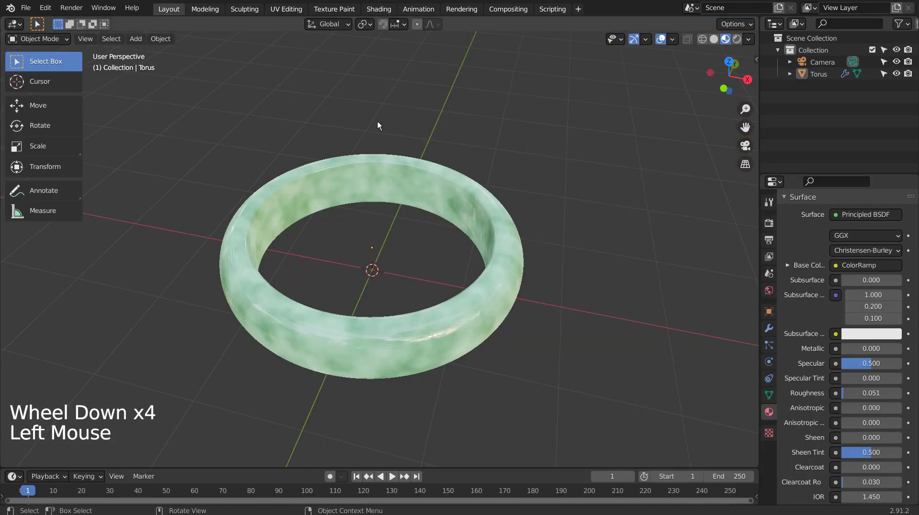
click(497, 287)
key(KP_1)
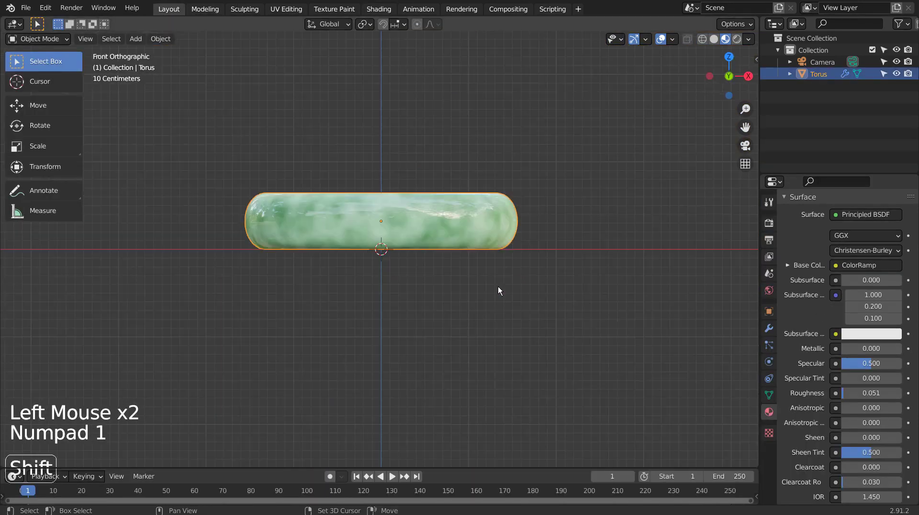
key(shift+d)
key(r)
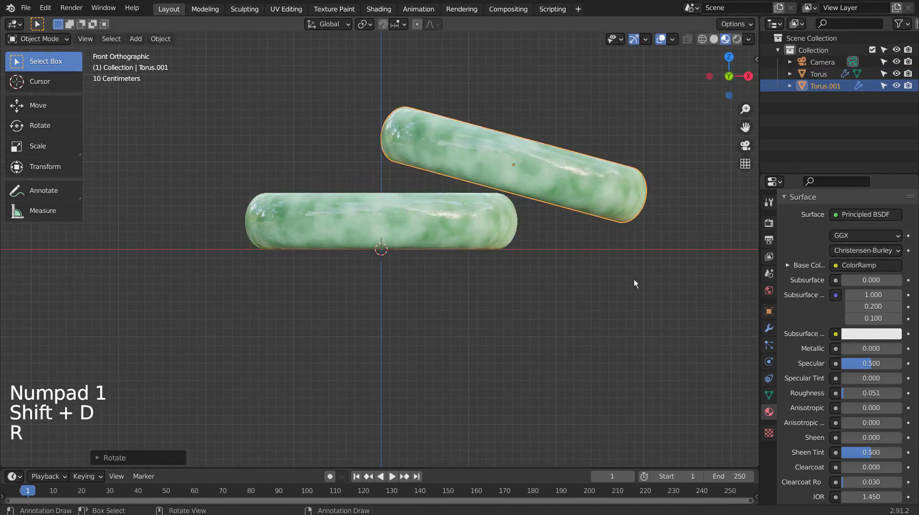
key(g)
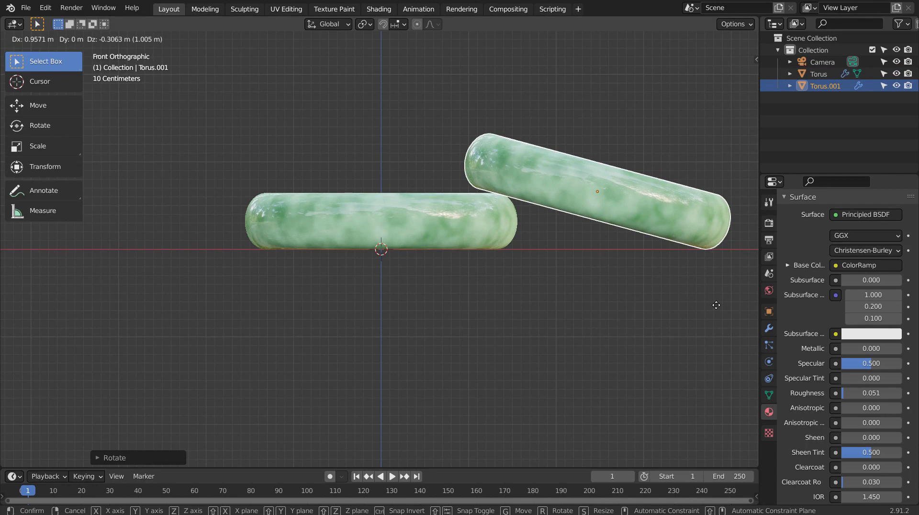
click(716, 305)
middle_drag(716, 305, 659, 276)
click(659, 276)
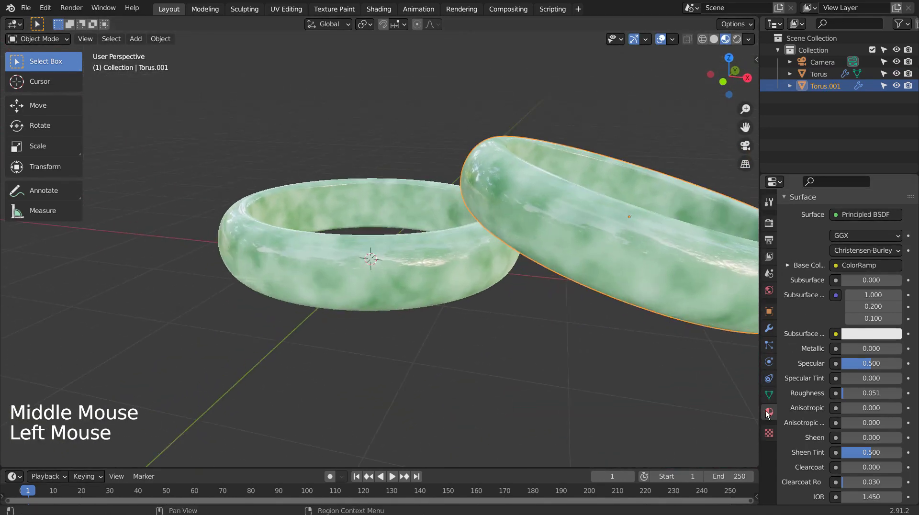
Step: Make the tilted ring's jade material a single-user copy and switch to the Shading workspace
scroll(826, 274, up, 4)
click(826, 241)
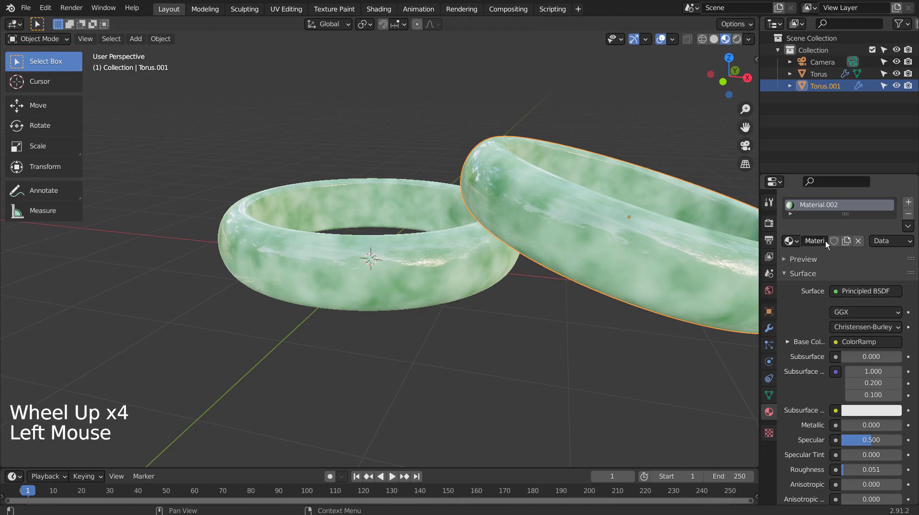
click(378, 9)
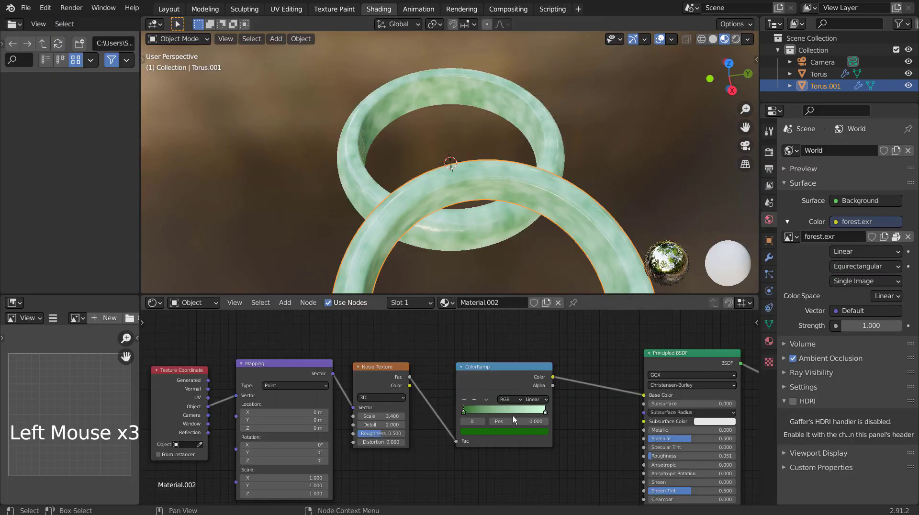
Step: Set the tilted ring's pale mint ColorRamp stop to a vivid green, about H 0.33, S 0.71
click(544, 412)
click(535, 432)
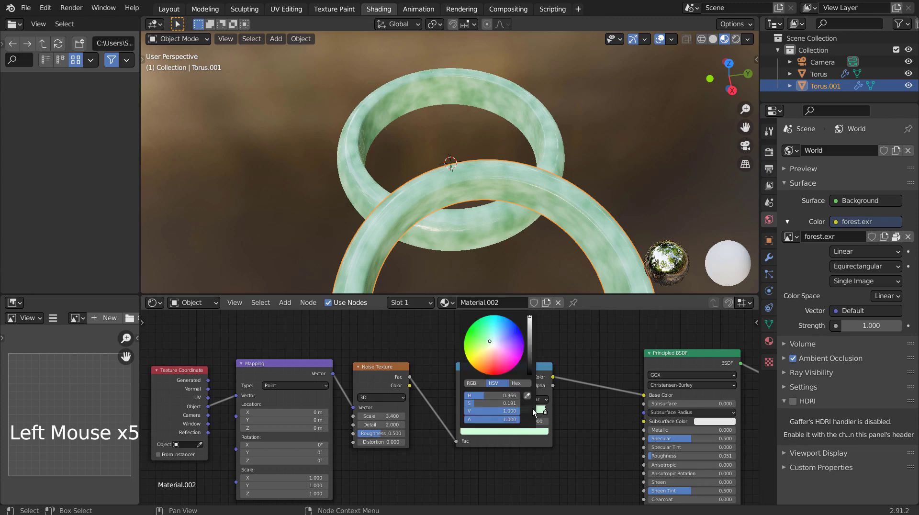
click(476, 335)
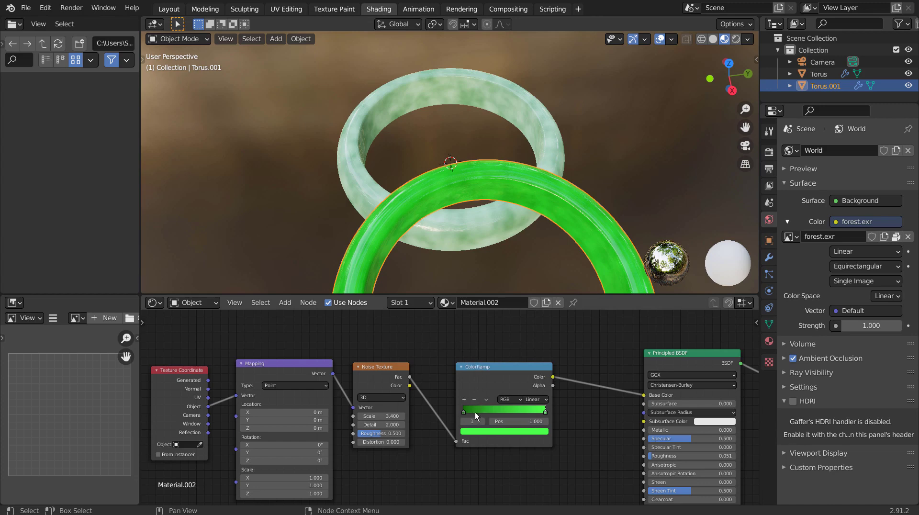
Step: Darken the tilted ring's deep green ColorRamp stop to nearly black
click(465, 412)
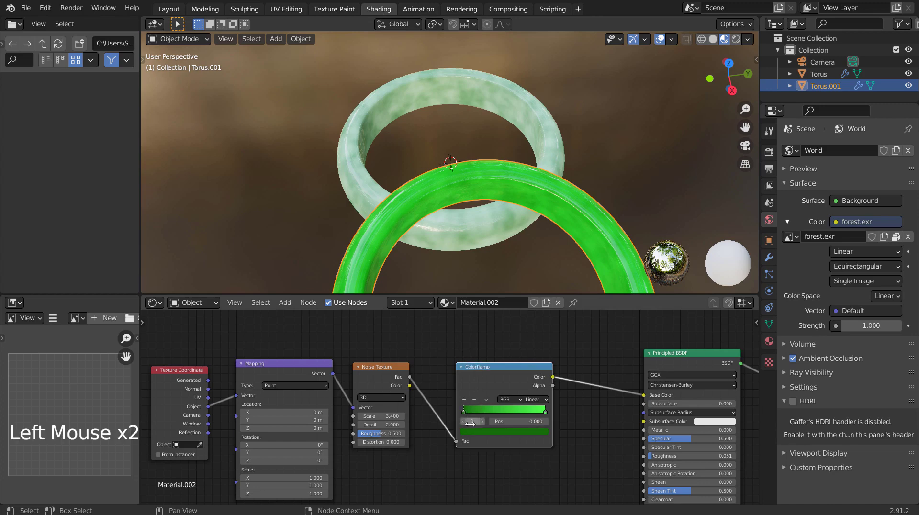
click(479, 431)
drag(529, 356, 529, 374)
click(473, 252)
middle_drag(473, 252, 409, 229)
click(469, 218)
click(455, 181)
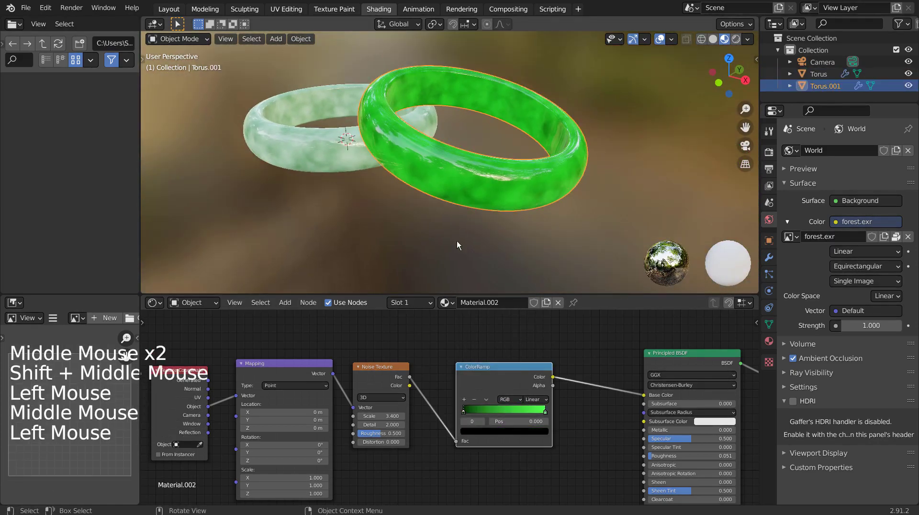
Step: Darken the tilted ring's vivid green ColorRamp stop to V about 0.58
click(545, 411)
click(536, 432)
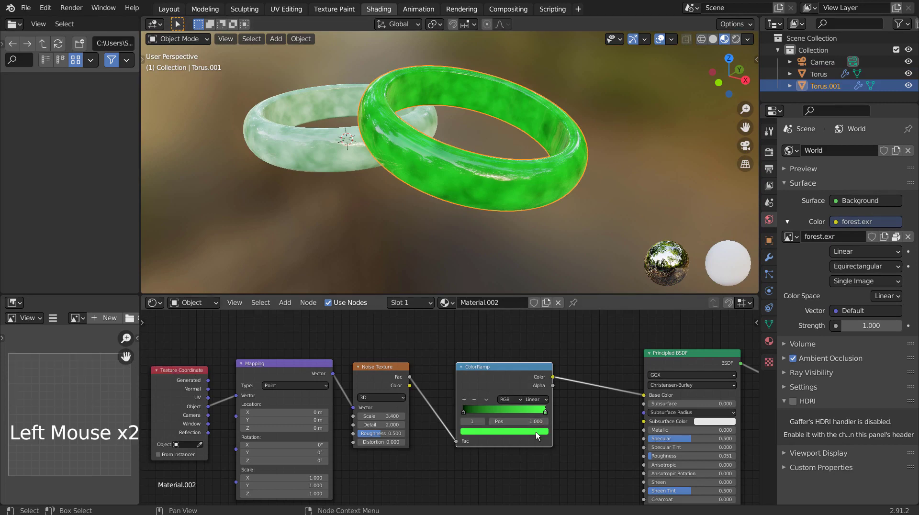
click(529, 345)
drag(531, 347, 529, 340)
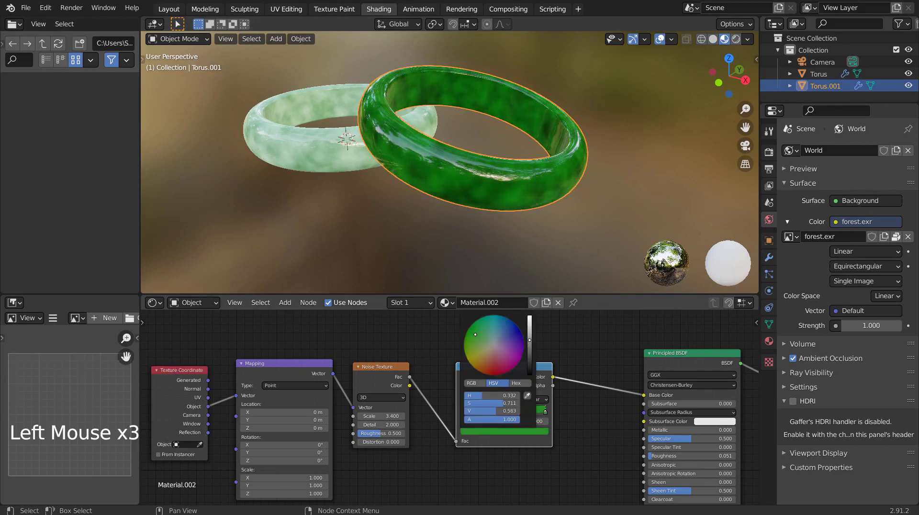
click(618, 276)
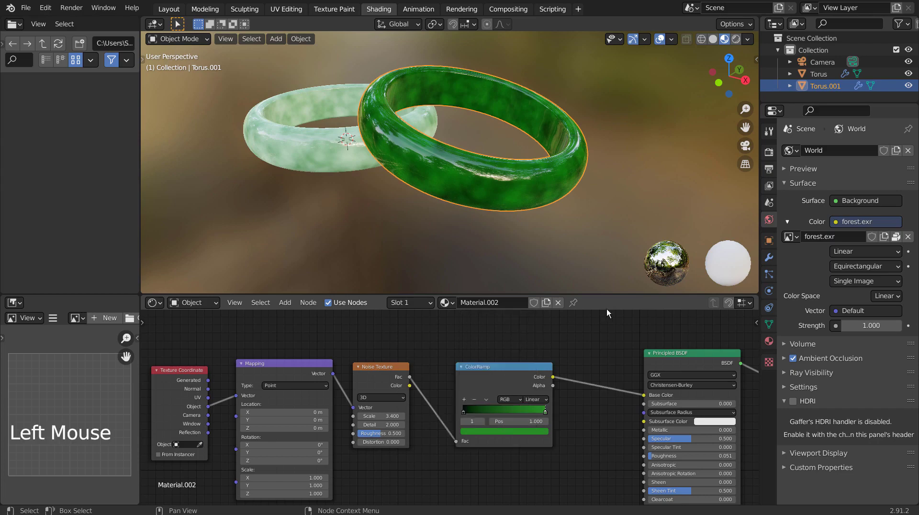
middle_drag(618, 277, 593, 196)
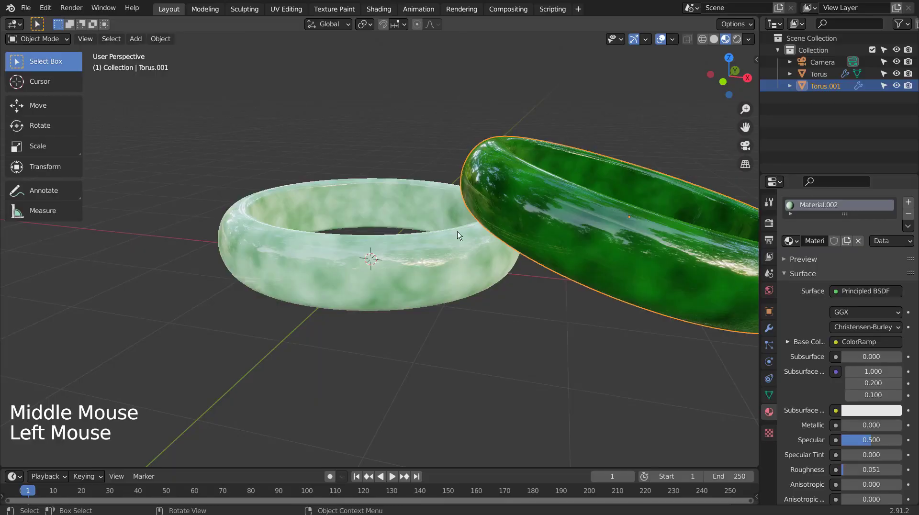
Step: Add a mesh plane under the two rings in the Layout workspace and scale it up into a large ground surface
click(555, 322)
middle_drag(555, 323, 549, 343)
scroll(563, 299, down, 7)
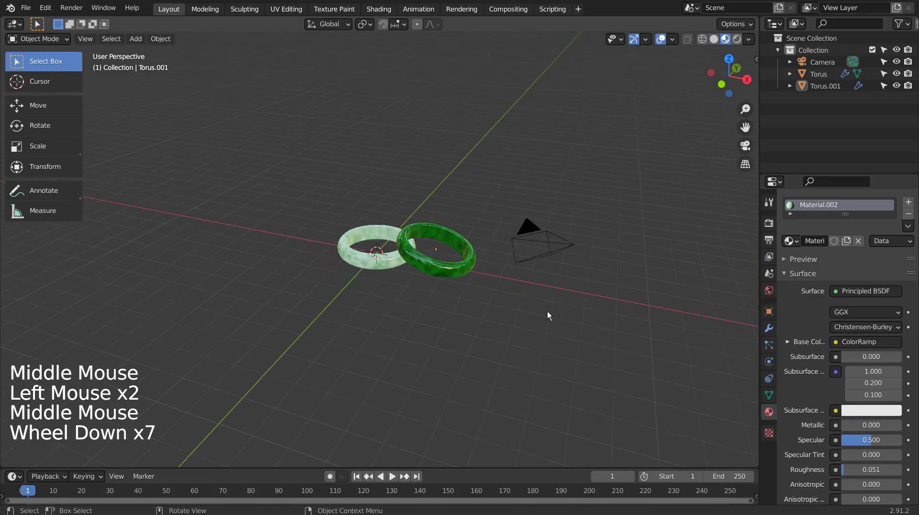
key(shift+a)
mouse_move(565, 265)
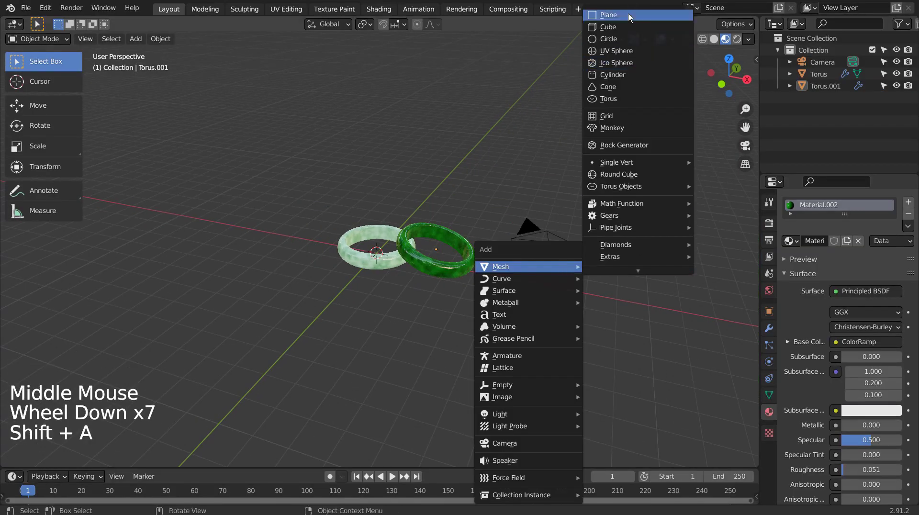
click(629, 21)
key(s)
click(347, 234)
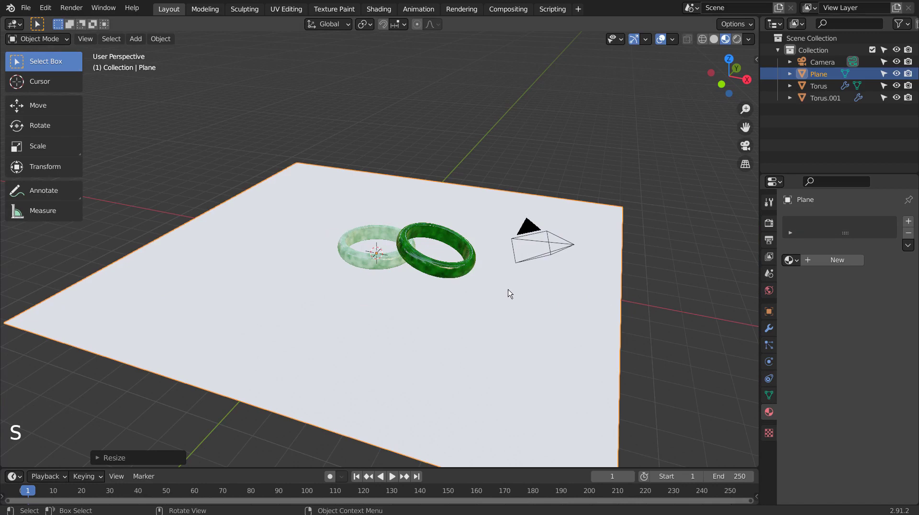
key(s)
click(83, 248)
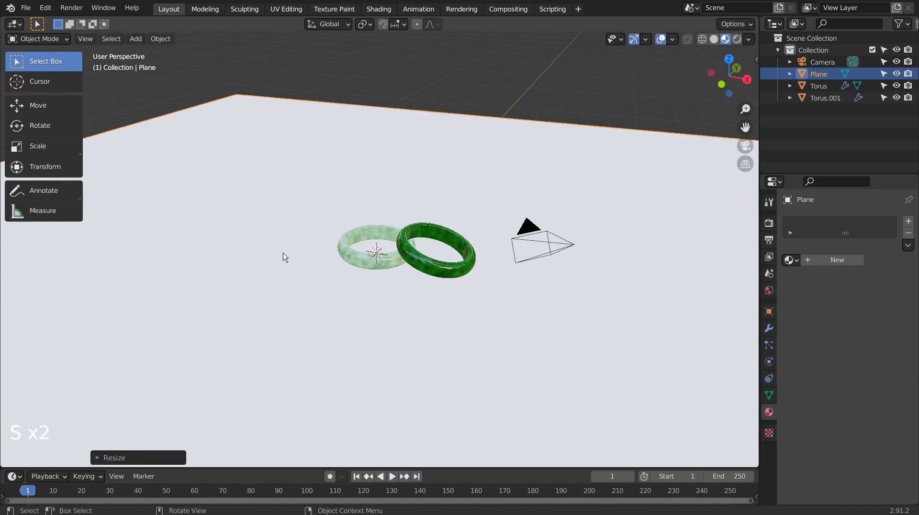
Step: Give the ground plane a new material with a muted dark green Base Color, V about 0.37
middle_drag(326, 259, 403, 293)
click(424, 310)
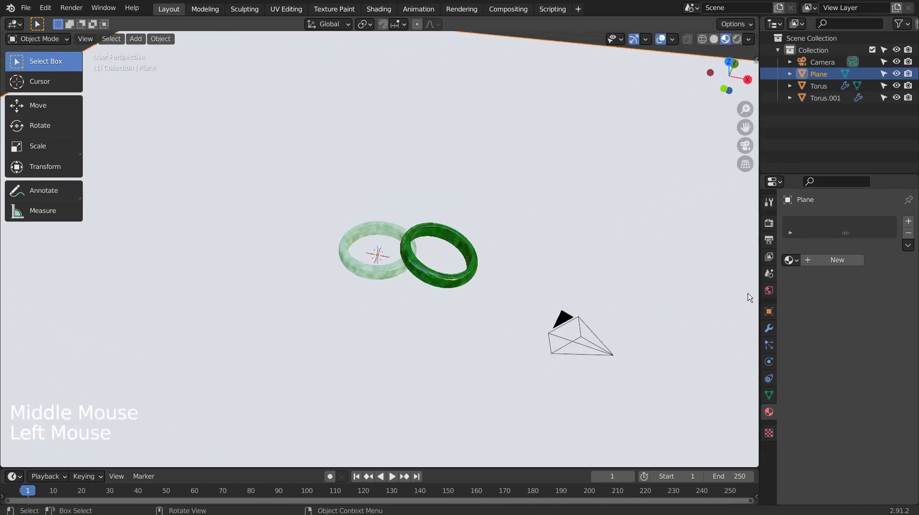
click(831, 259)
click(874, 362)
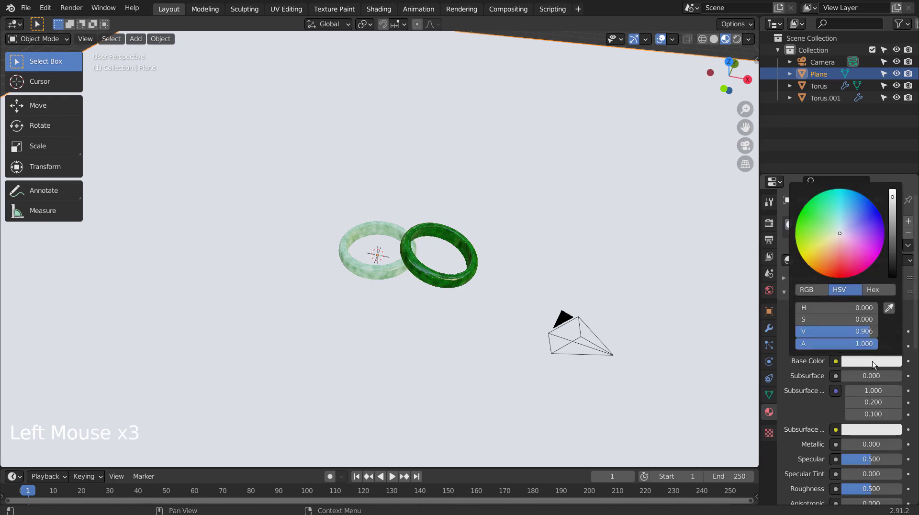
click(894, 245)
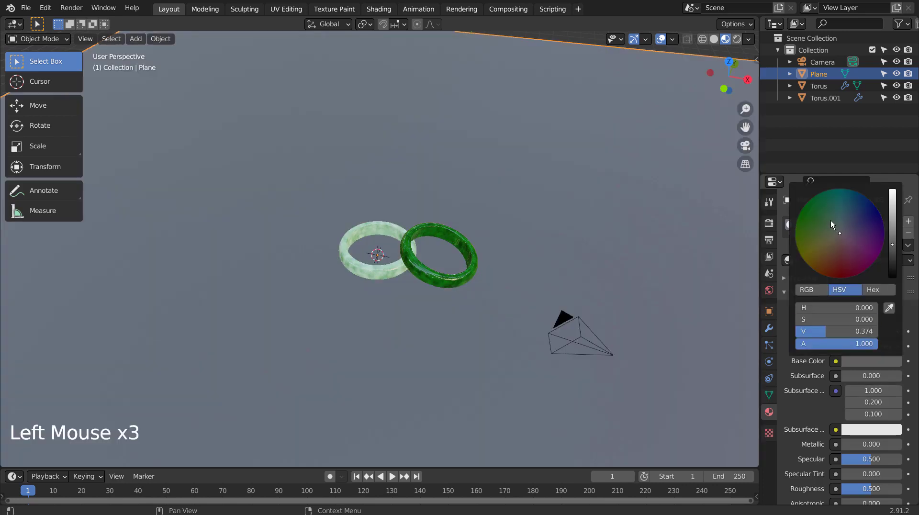
click(824, 222)
Step: Set the ground plane's Metallic to about 0.92 and Roughness to about 0.12, and preview the scene in rendered shading
drag(857, 444, 900, 444)
drag(871, 488, 848, 489)
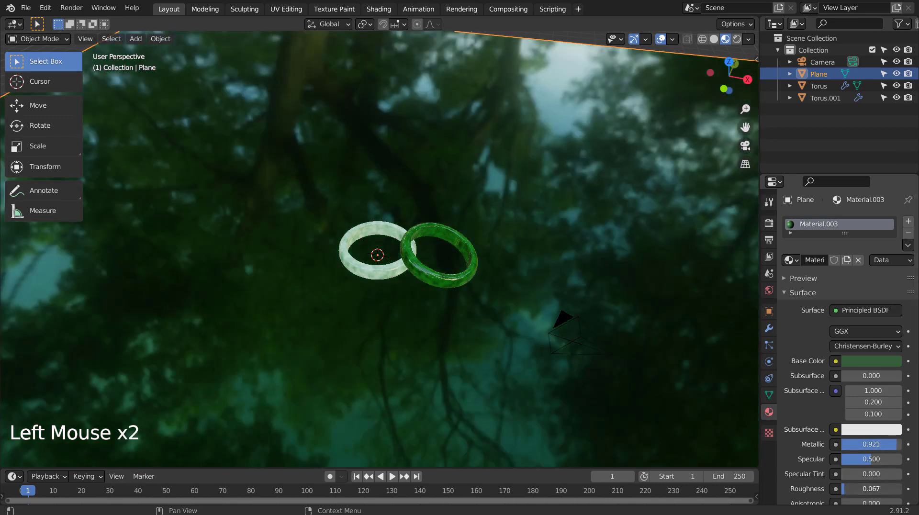
click(737, 39)
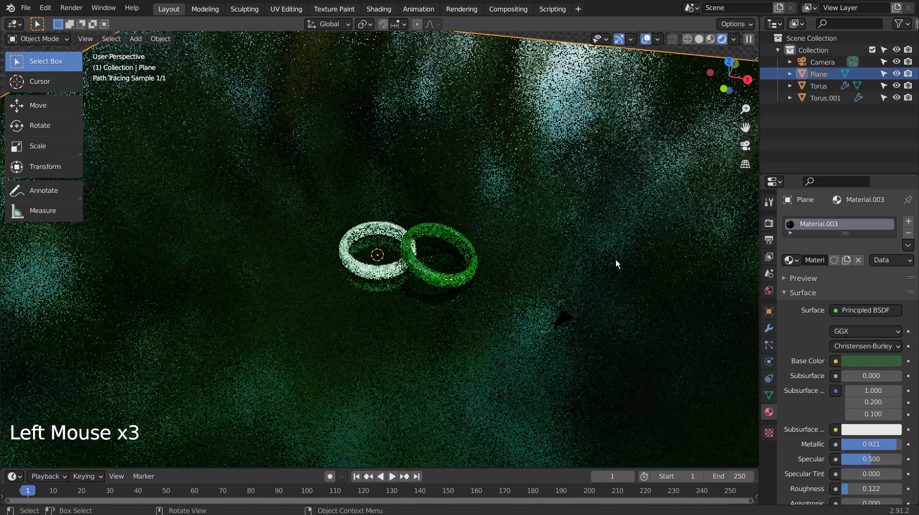
scroll(610, 264, up, 3)
scroll(610, 264, down, 6)
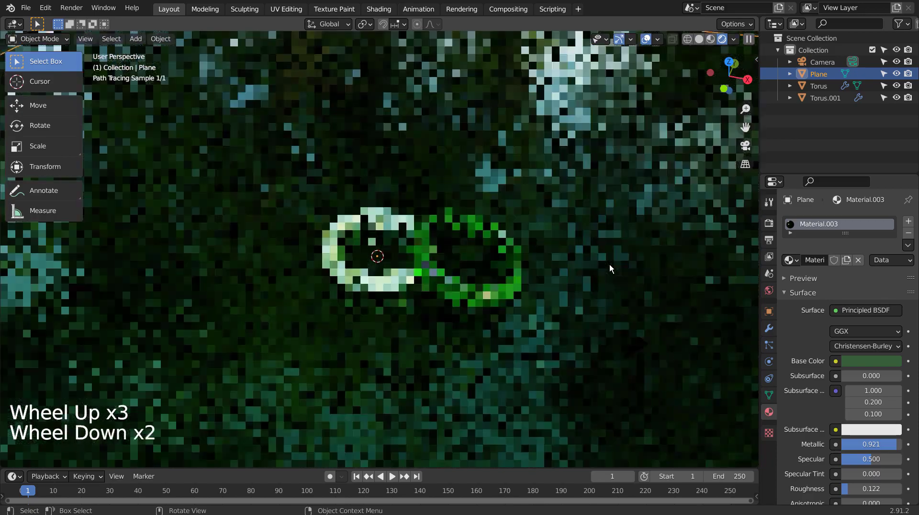
Step: Add a second mesh plane, raise it along Z above the rings and scale it up
click(616, 136)
key(shift+a)
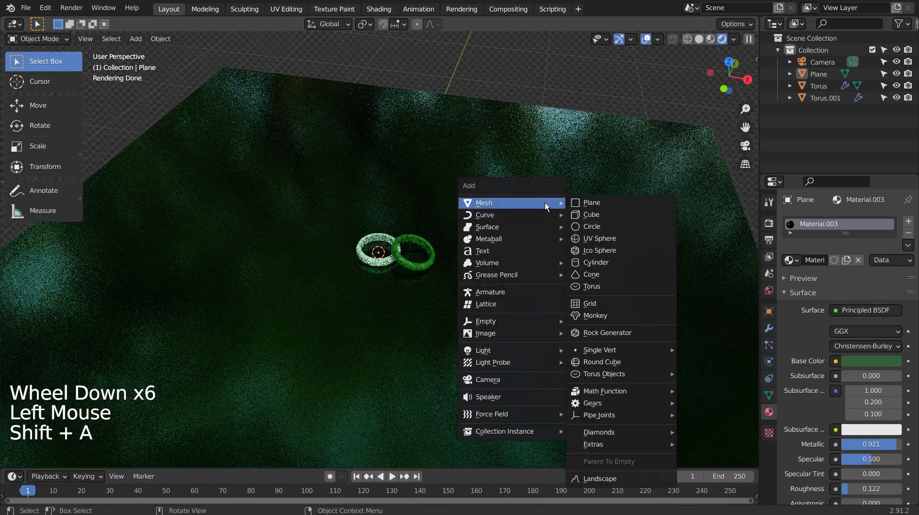
click(589, 205)
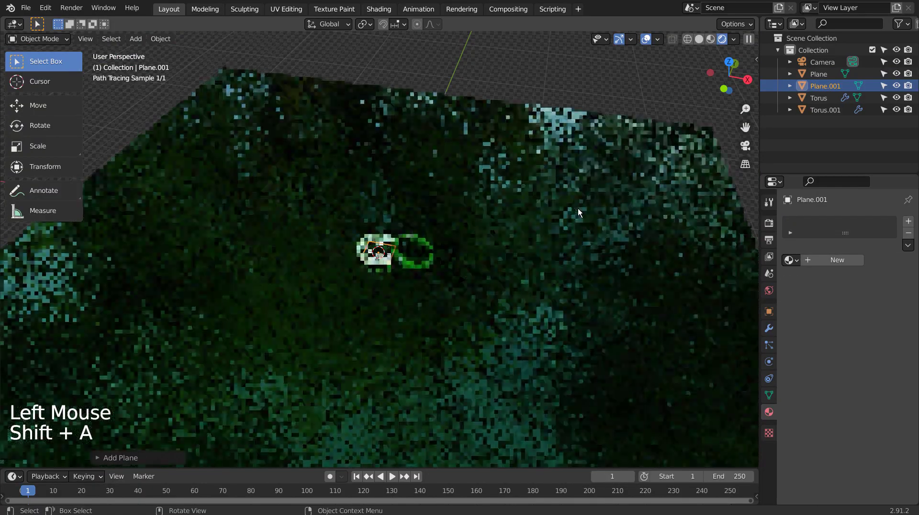
key(g)
key(z)
click(398, 77)
key(s)
click(390, 260)
Step: Move the raised plane further up from the rings and enlarge it
scroll(479, 250, down, 5)
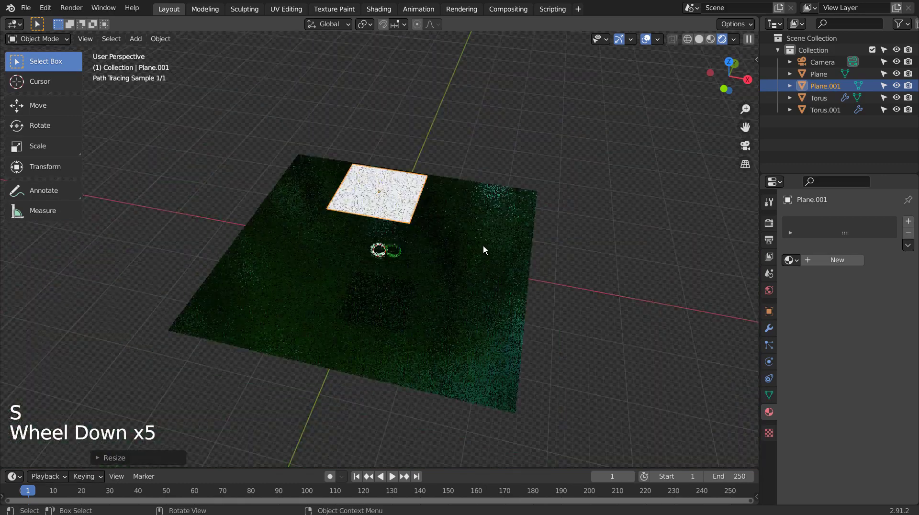
key(g)
click(489, 195)
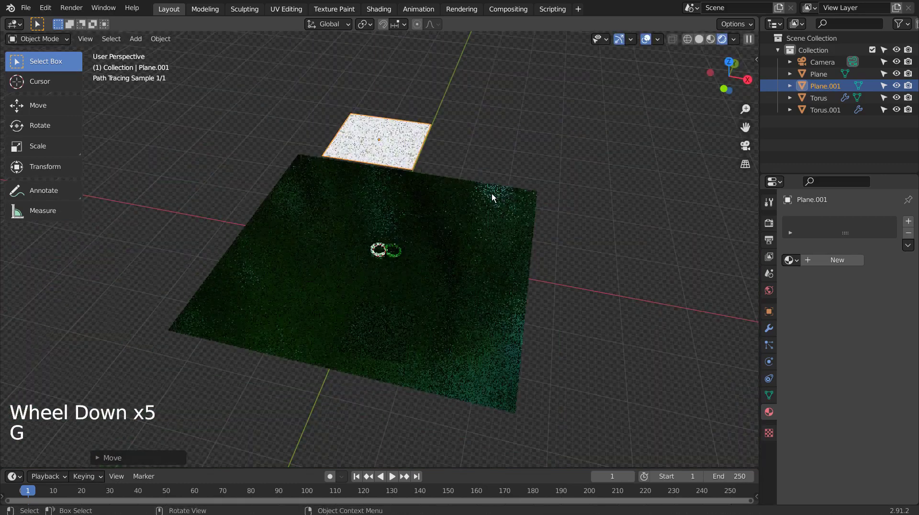
key(s)
click(557, 207)
Step: Give the raised plane a new material and set its Surface shader to Emission
middle_drag(546, 208, 457, 261)
scroll(551, 207, up, 2)
scroll(551, 206, up, 4)
click(826, 256)
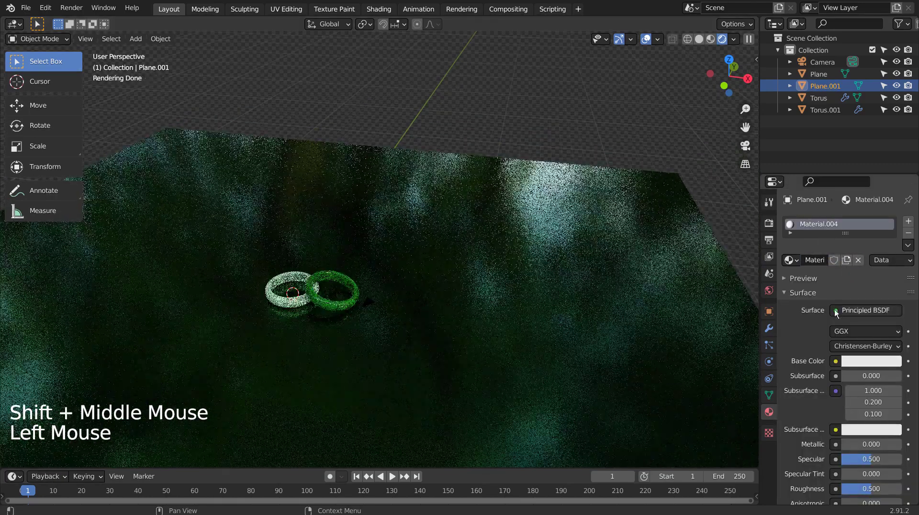
click(862, 310)
click(764, 78)
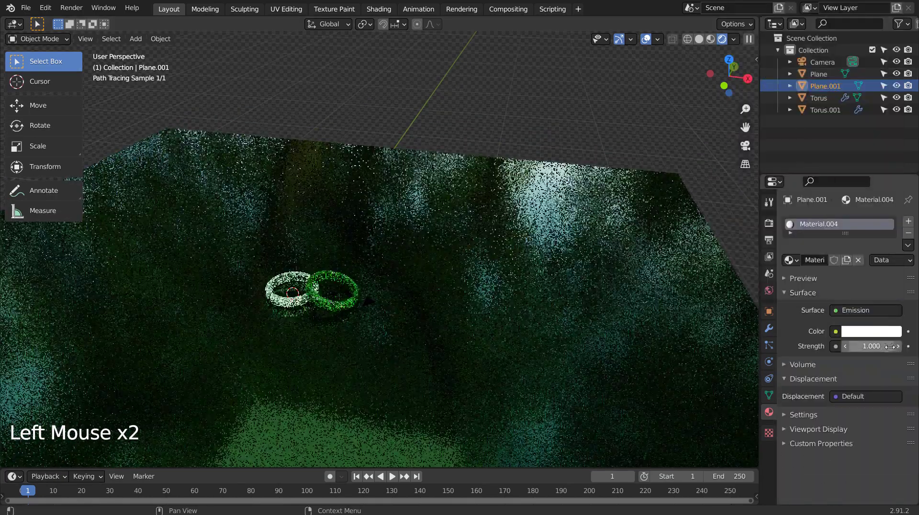
Step: Set the raised plane's Emission Strength to 7
click(886, 345)
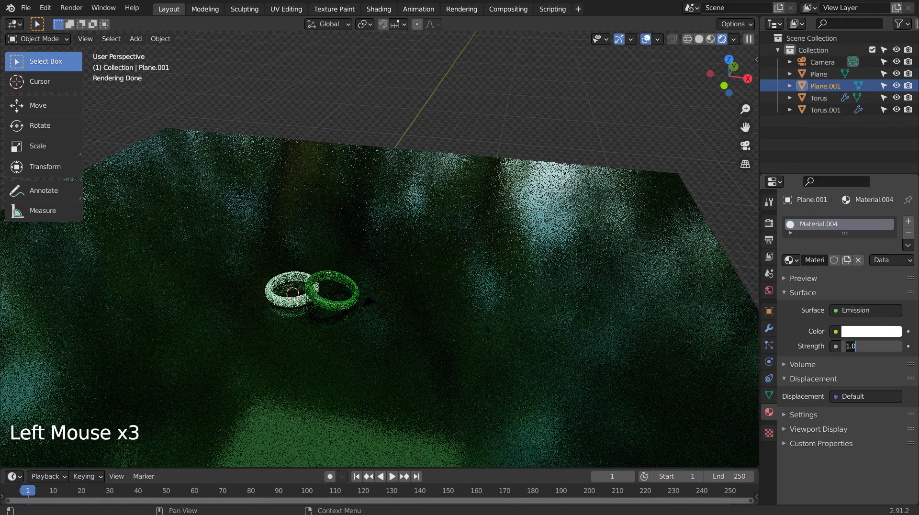
text(7)
key(Return)
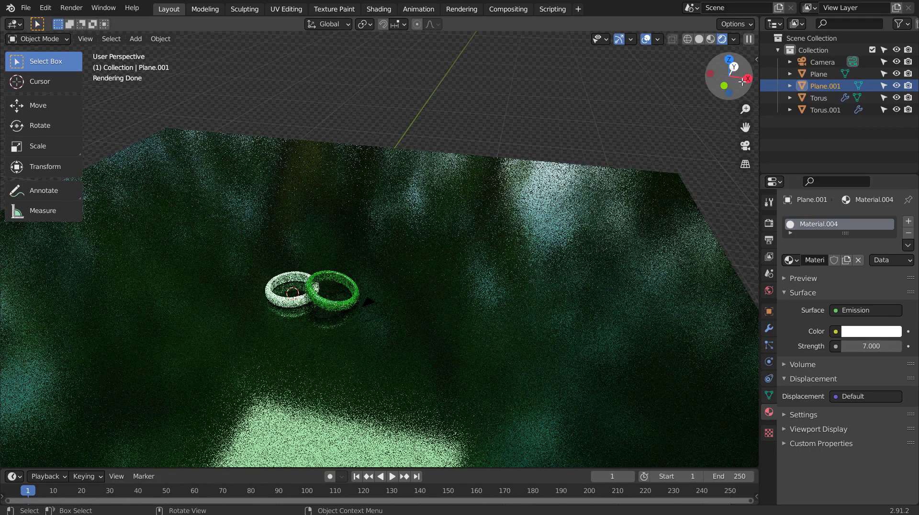
Step: Dim the forest.exr environment lighting by setting the World background Strength to 0.1
middle_drag(450, 185, 459, 196)
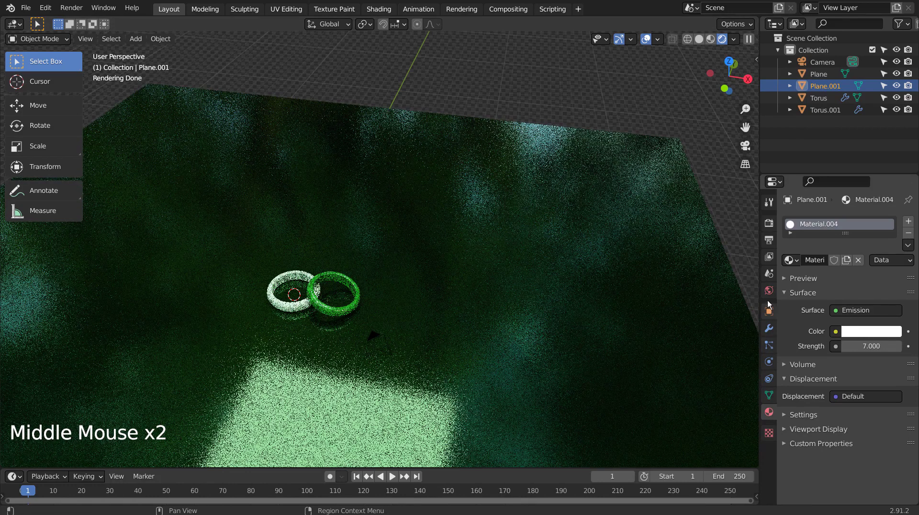
click(769, 291)
double_click(873, 397)
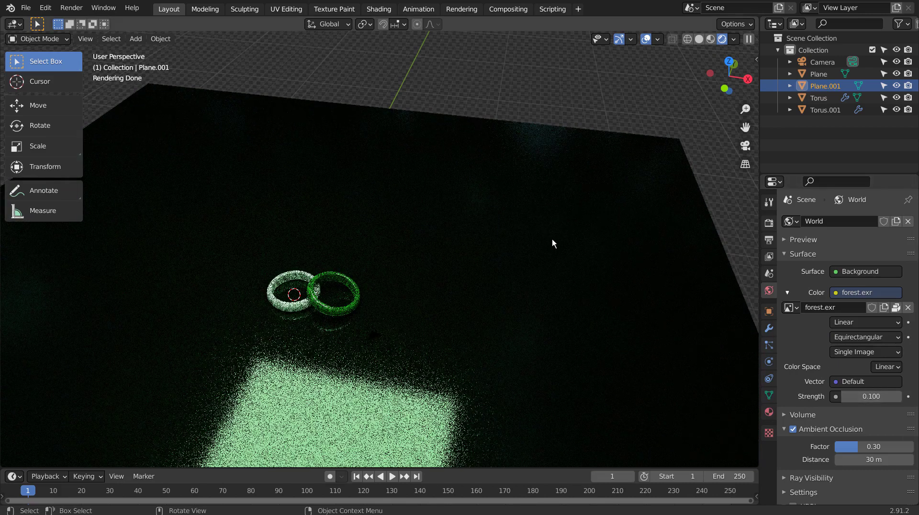
Step: Scale the emissive plane above the rings up to about 1.4 times its size
scroll(552, 239, down, 5)
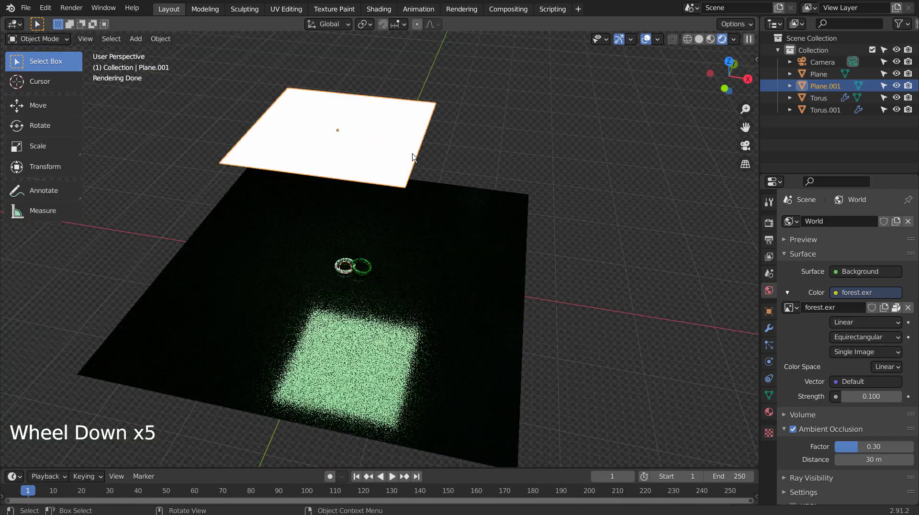
click(388, 147)
key(s)
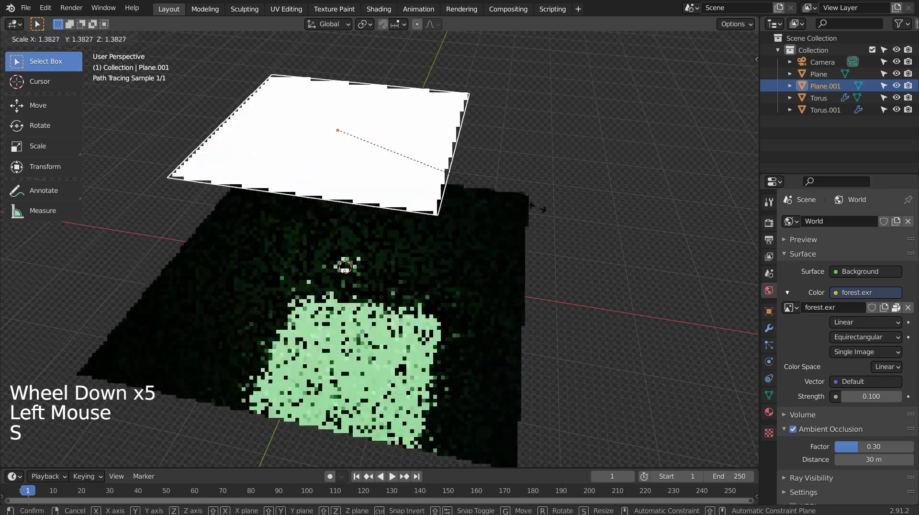
click(541, 208)
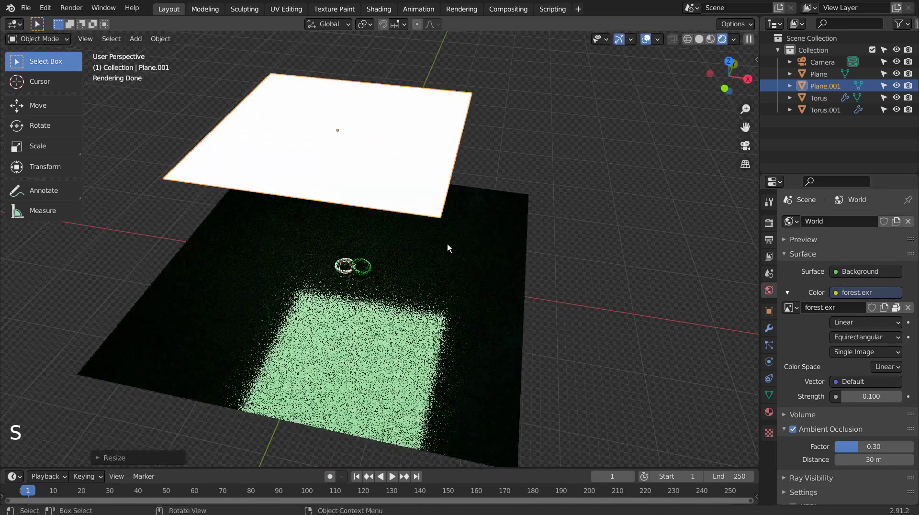
Step: Brighten the emissive plane's material by setting its Emission Strength to 35
scroll(415, 251, up, 7)
shift+middle_drag(405, 273, 446, 261)
scroll(501, 190, up, 3)
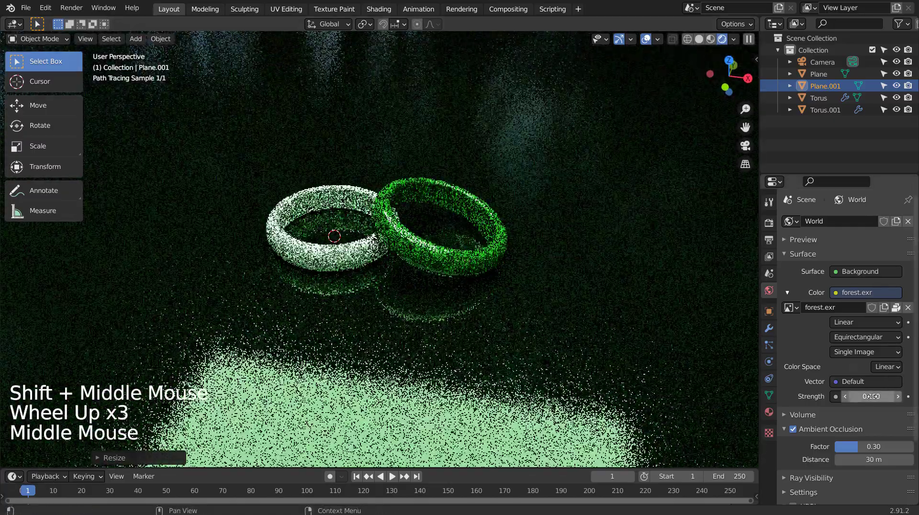
click(812, 89)
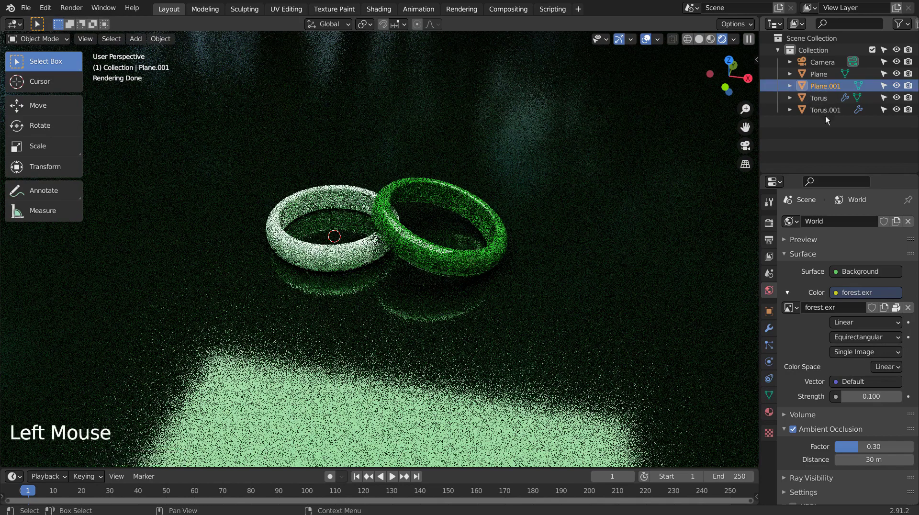
click(768, 410)
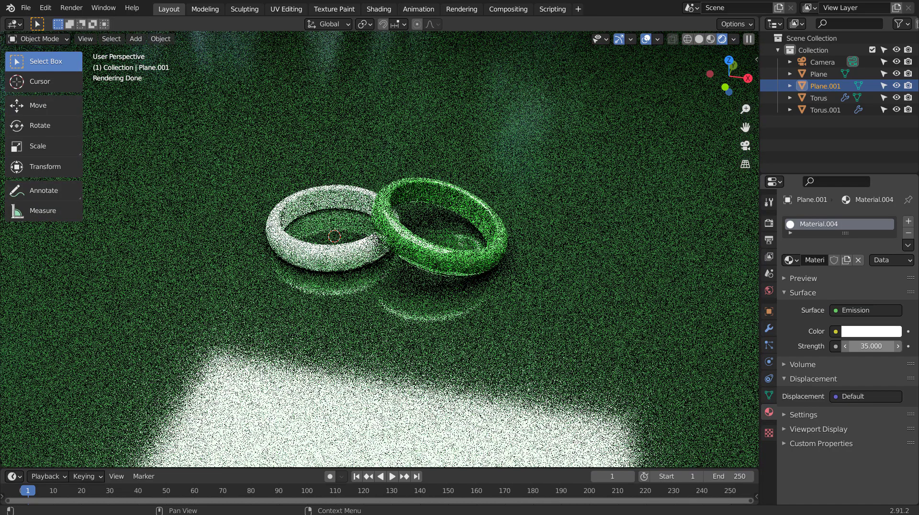
mouse_move(866, 346)
mouse_down()
mouse_move(888, 346)
mouse_move(859, 346)
mouse_up()
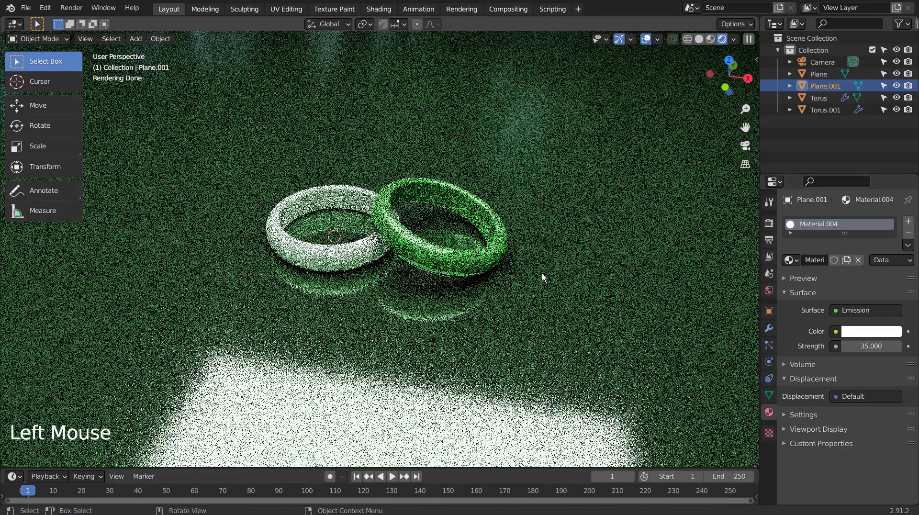
Step: Align the camera to the current close-up view of the rings and fine-tune its framing so both rings sit inside the frame
click(543, 276)
key(ctrl+alt+KP_0)
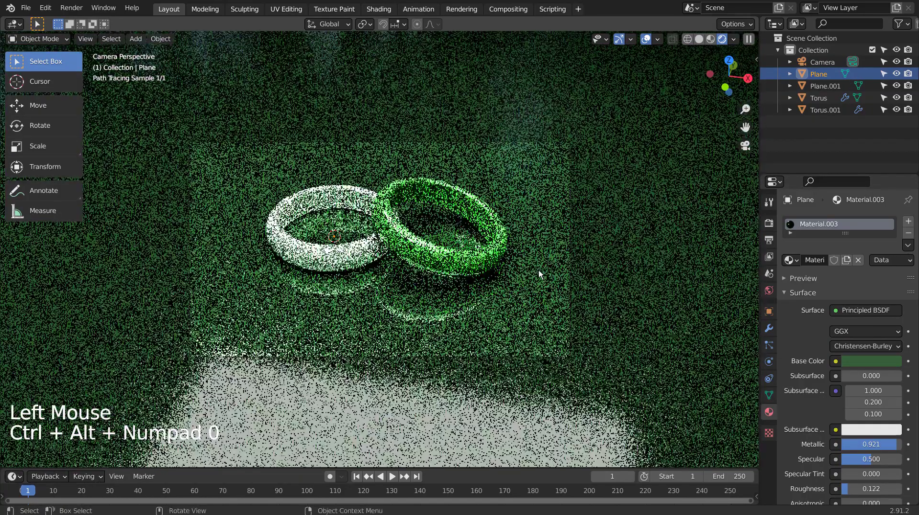
key(shift+grave)
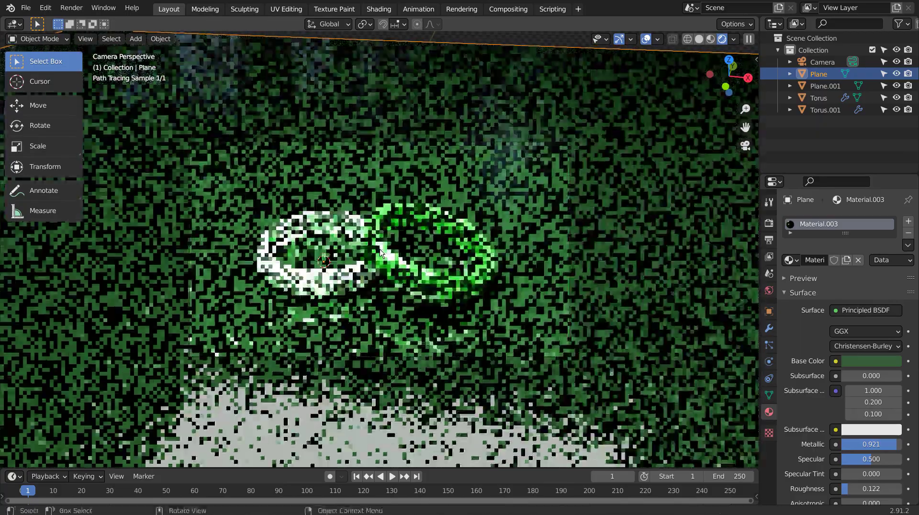
click(538, 334)
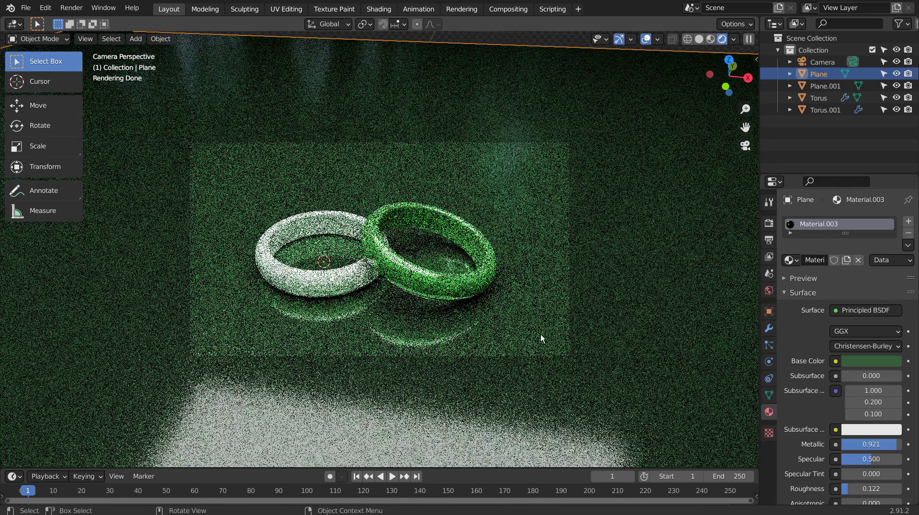
Step: Set the Cycles render samples to 32
click(769, 222)
click(868, 314)
click(868, 314)
text(32)
key(Return)
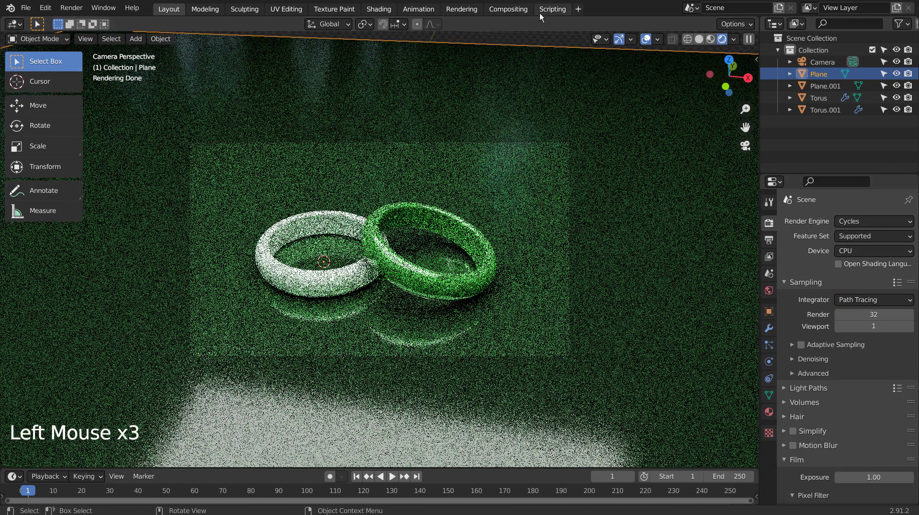
Step: Turn off Use Nodes for the scene's compositor and return to the Layout workspace
click(510, 9)
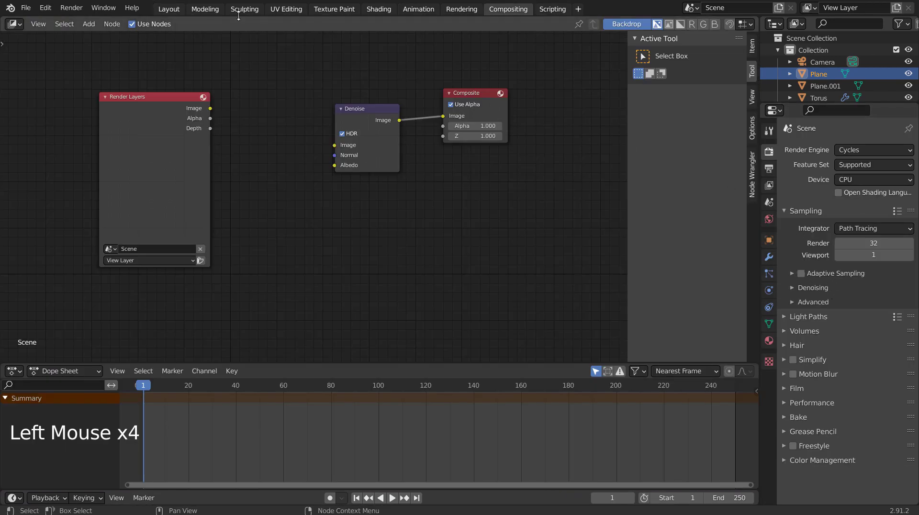
click(152, 24)
click(168, 9)
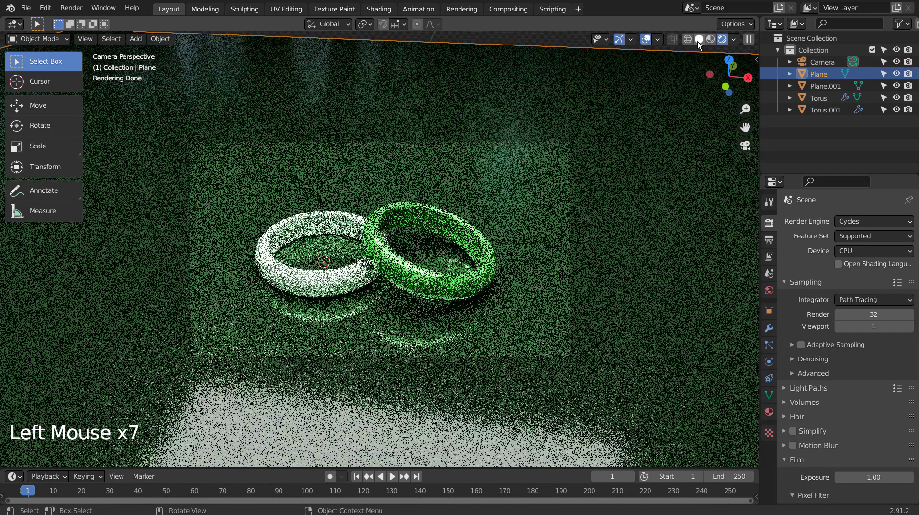
Step: Save the file and run a test render of the camera view from solid shading, stopping it early
click(699, 39)
click(628, 132)
key(ctrl+s)
key(F12)
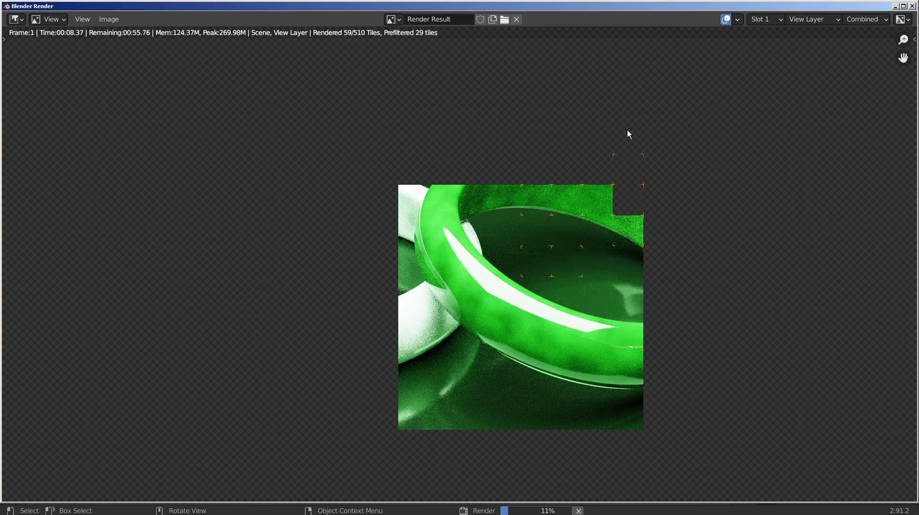
key(Escape)
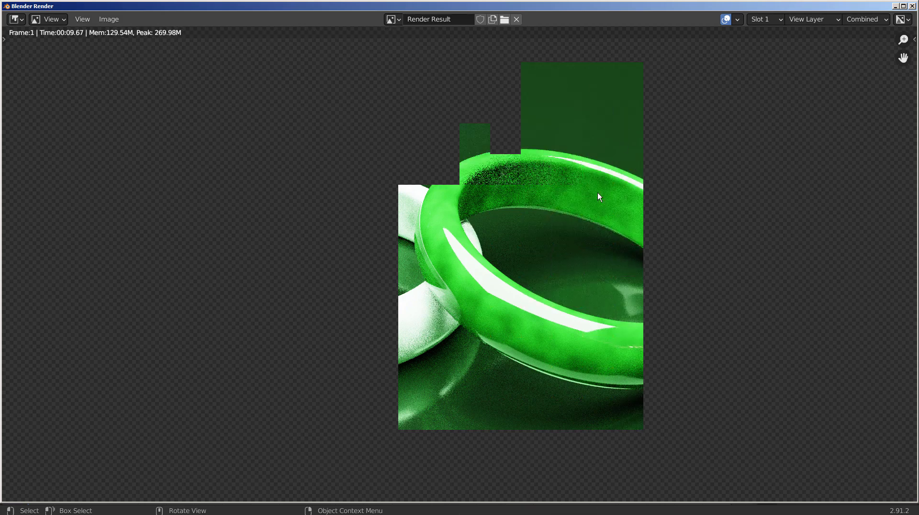
key(Escape)
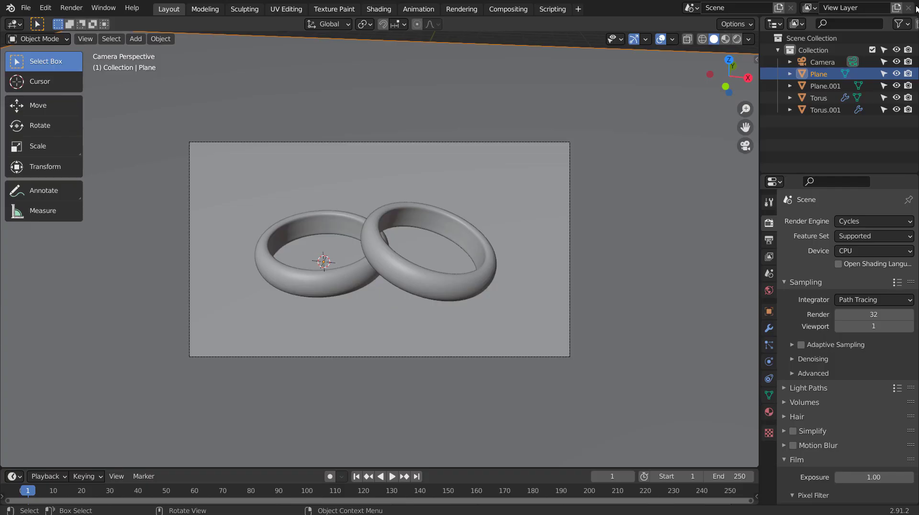
Step: Raise the Subdivision modifier's Render level to 3 on both rings
click(827, 98)
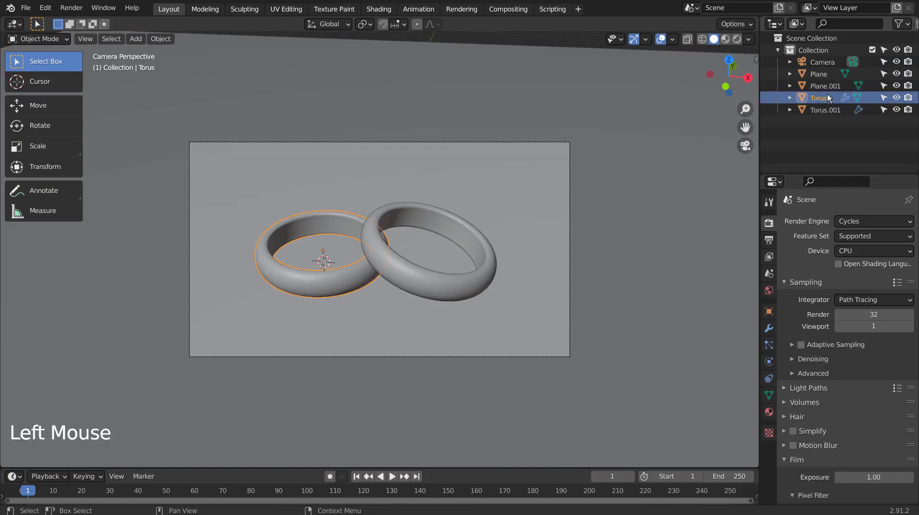
click(769, 311)
click(770, 328)
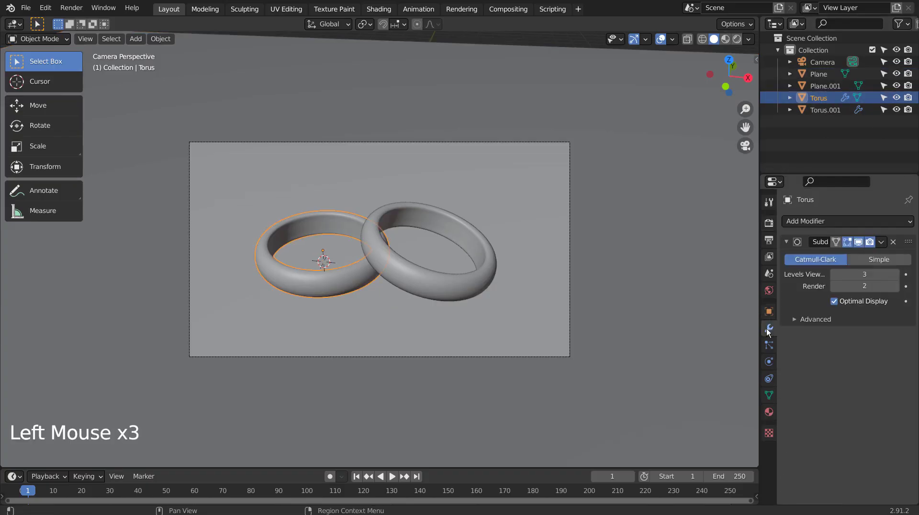
click(900, 286)
click(833, 110)
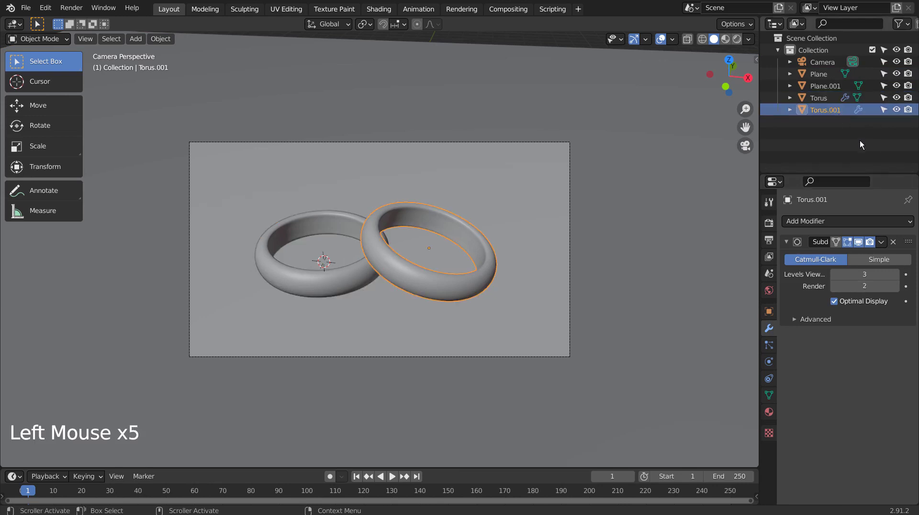
click(834, 286)
click(895, 286)
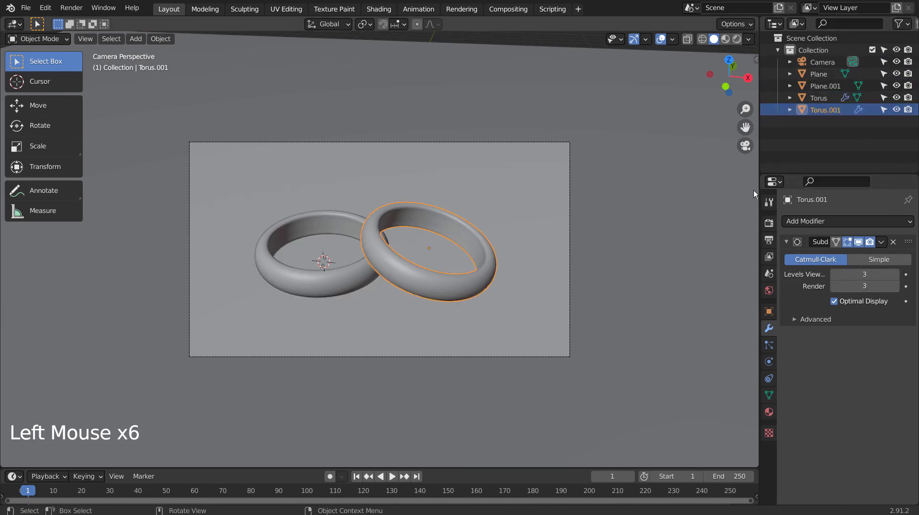
Step: Preview the scene in rendered shading and set the raised plane's Emission Strength to 15
click(615, 245)
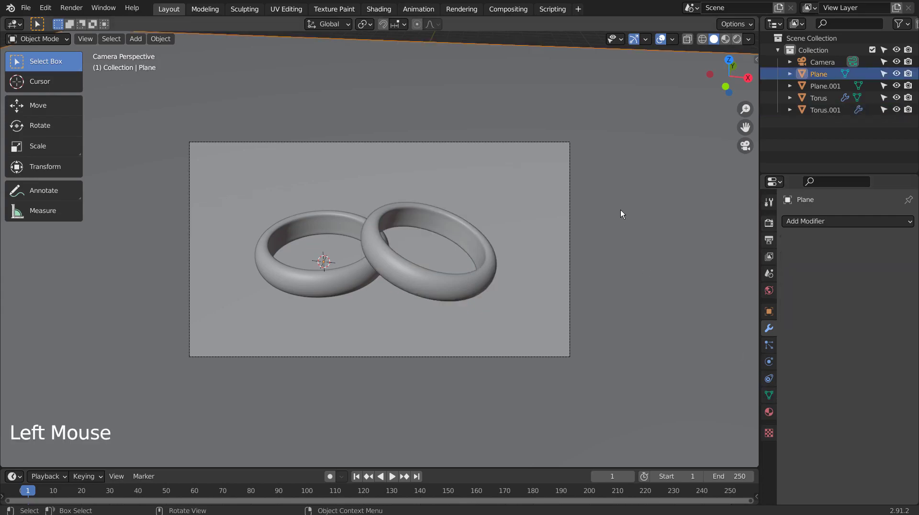
click(736, 38)
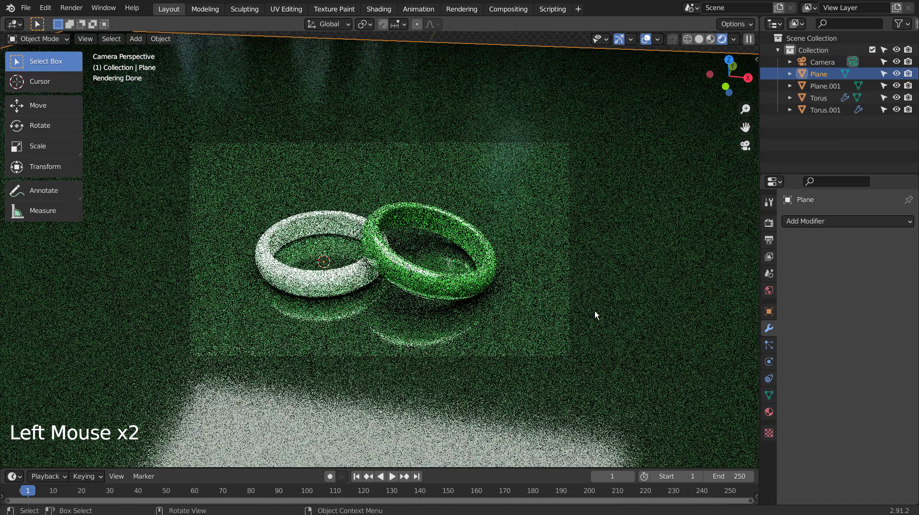
click(594, 311)
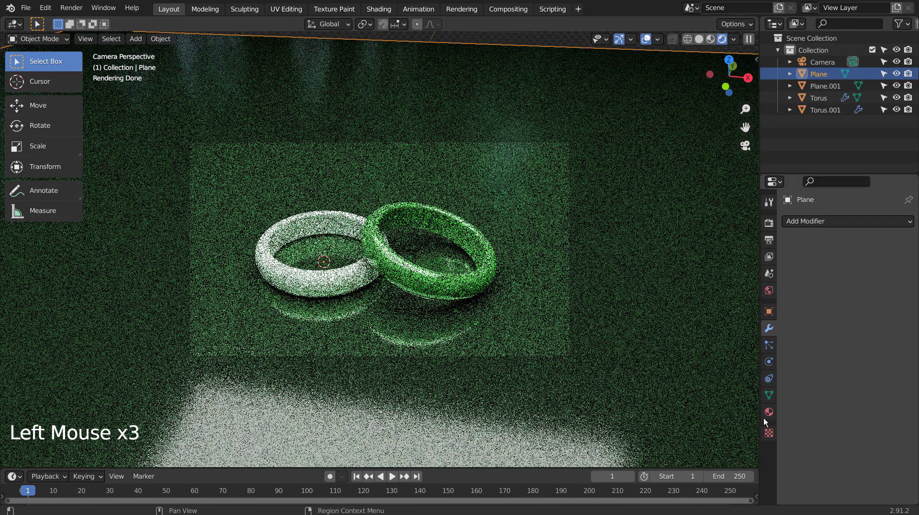
click(820, 85)
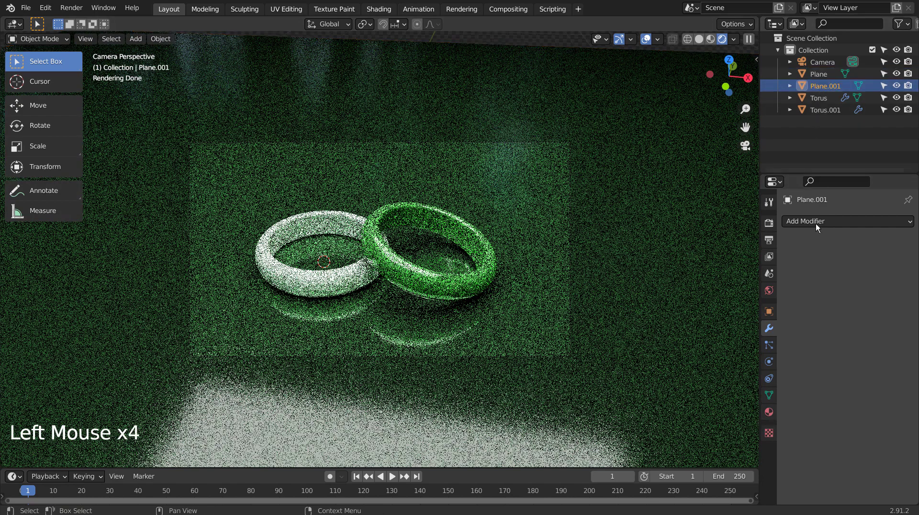
click(769, 412)
click(861, 346)
text(15)
key(Return)
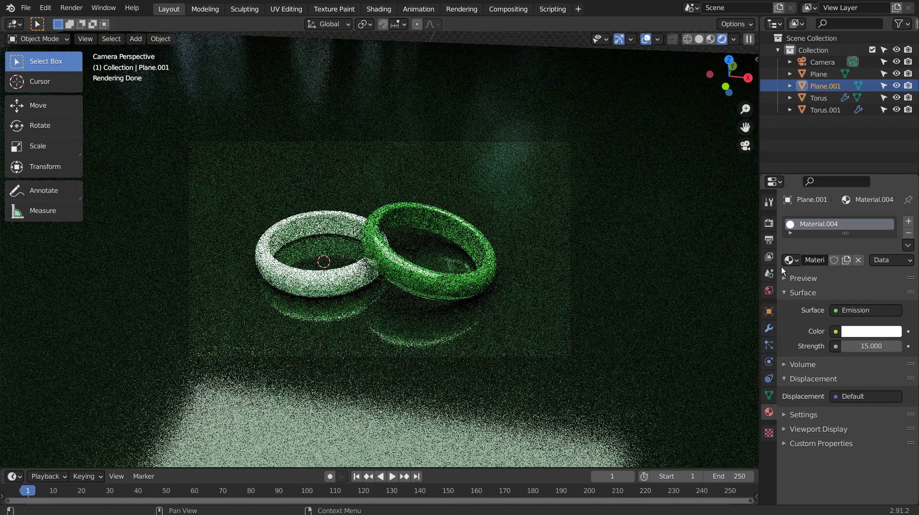
Step: Return the viewport to solid shading, save the file and render the final image from the camera
click(699, 39)
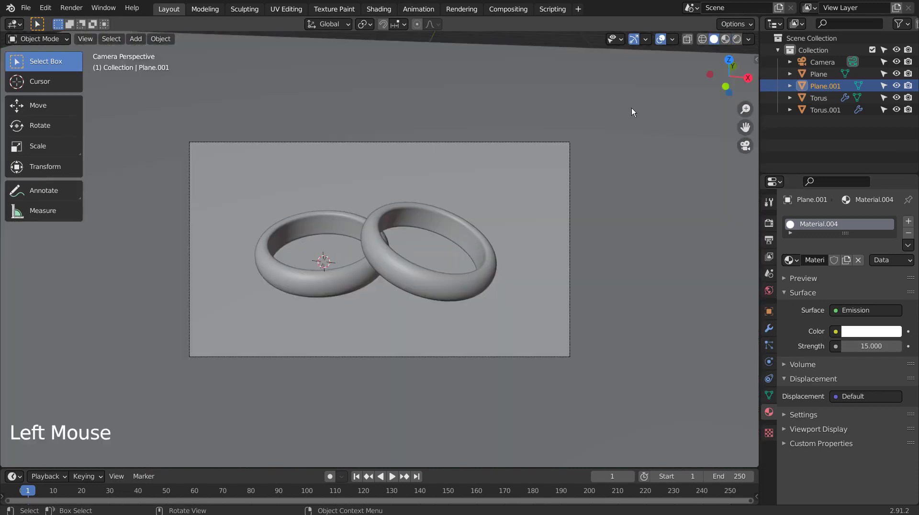
click(624, 120)
key(ctrl+s)
key(F12)
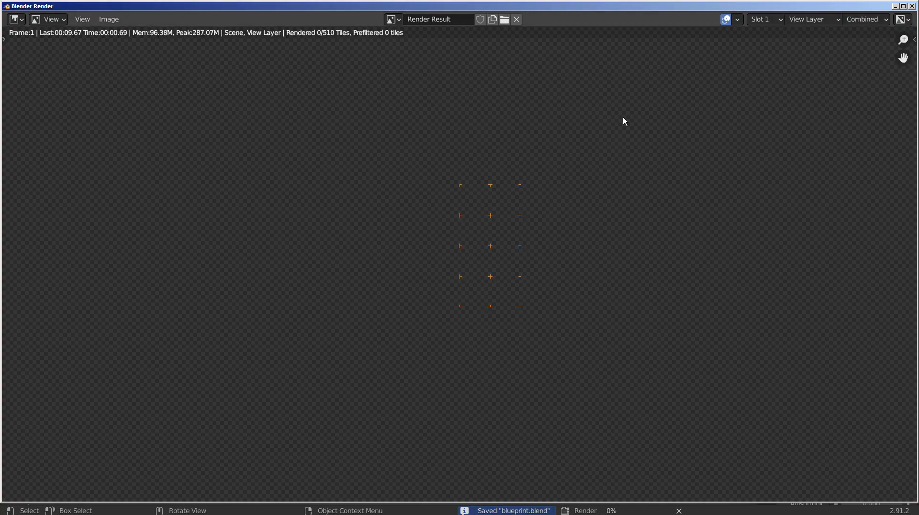